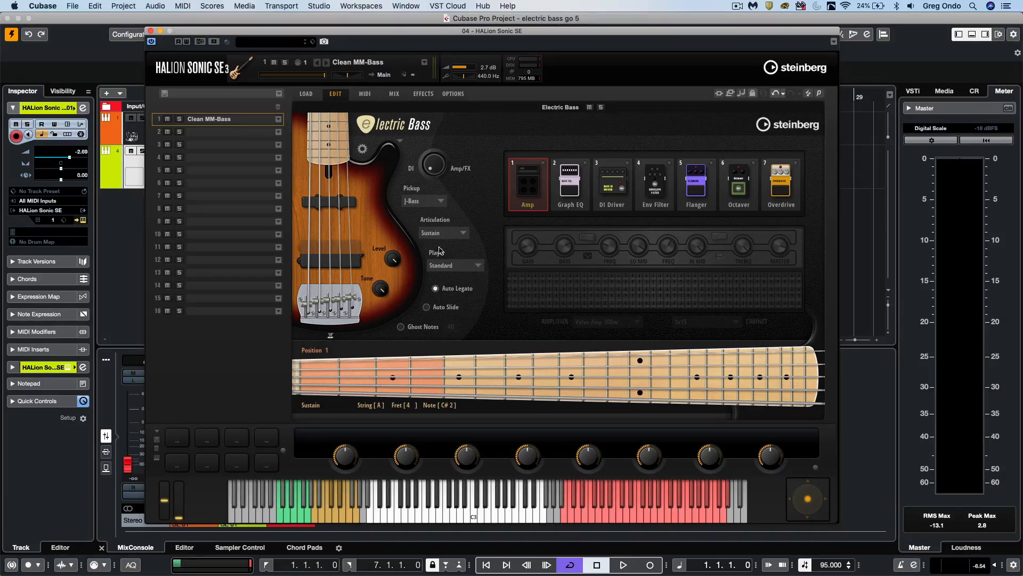
# - Preview the White, Natural and Blue finishes on the bass body and restore the Sunburst finish
pyautogui.click(403, 143)
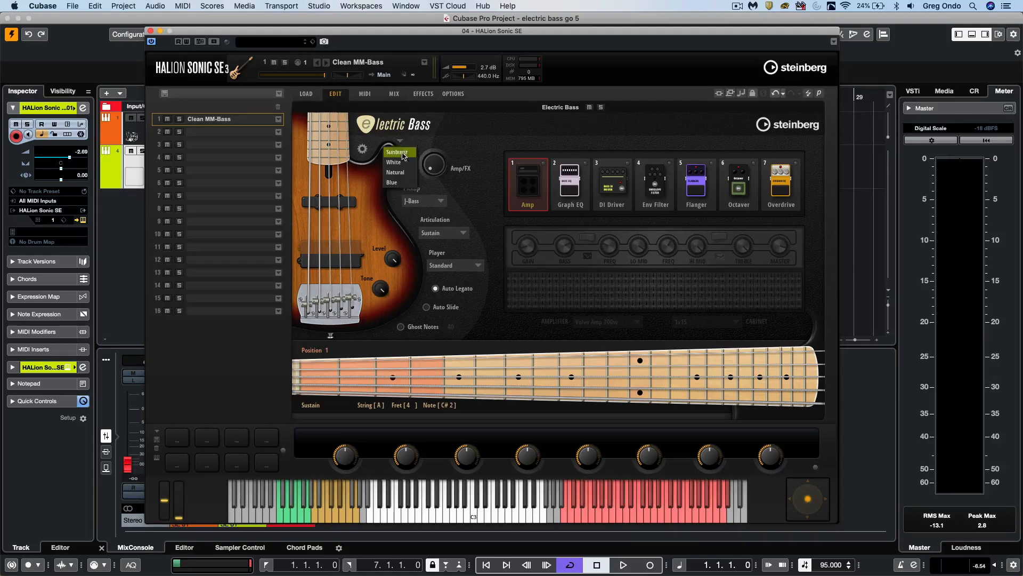
pyautogui.click(403, 157)
pyautogui.click(404, 144)
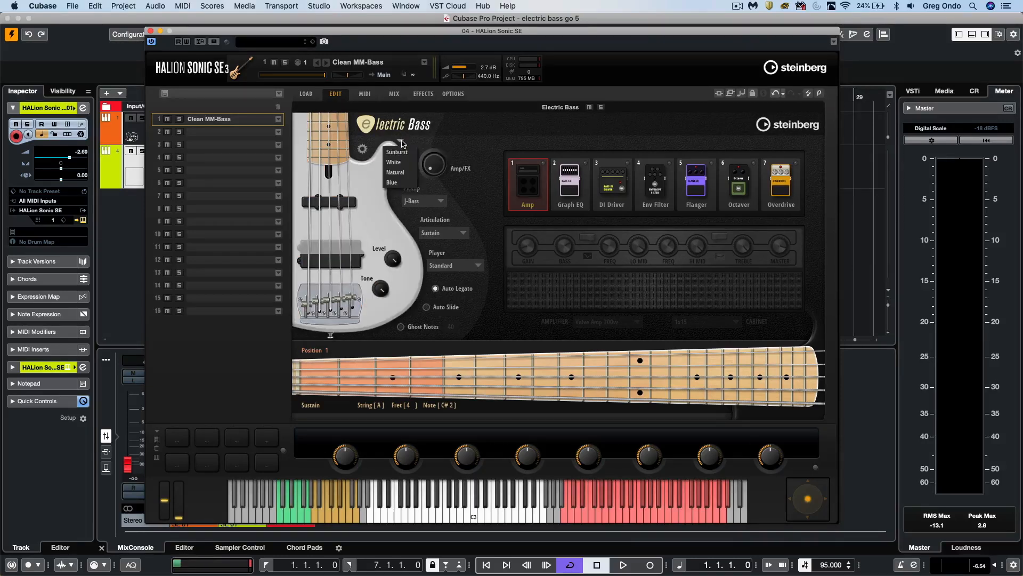
pyautogui.click(403, 171)
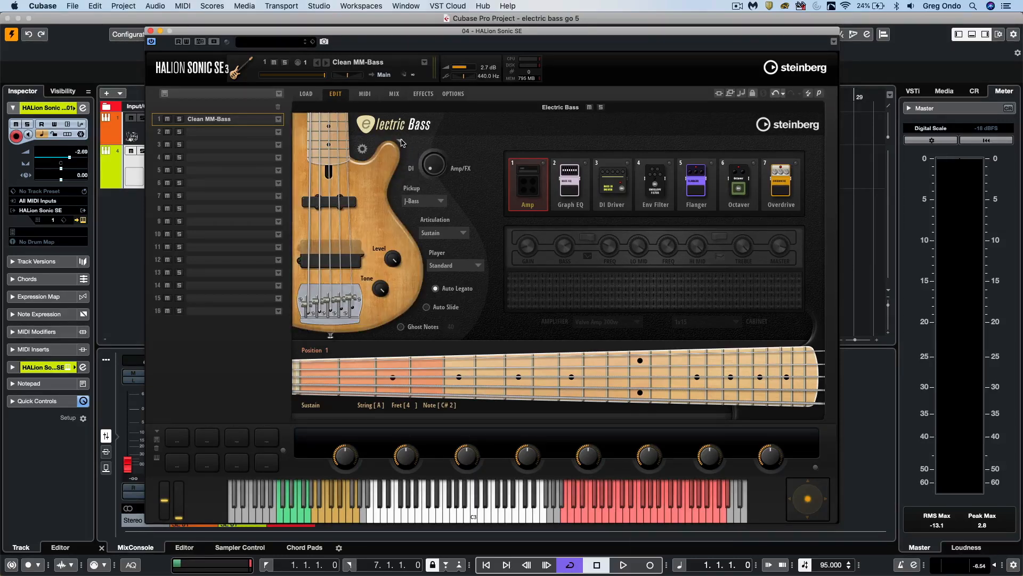
pyautogui.click(401, 143)
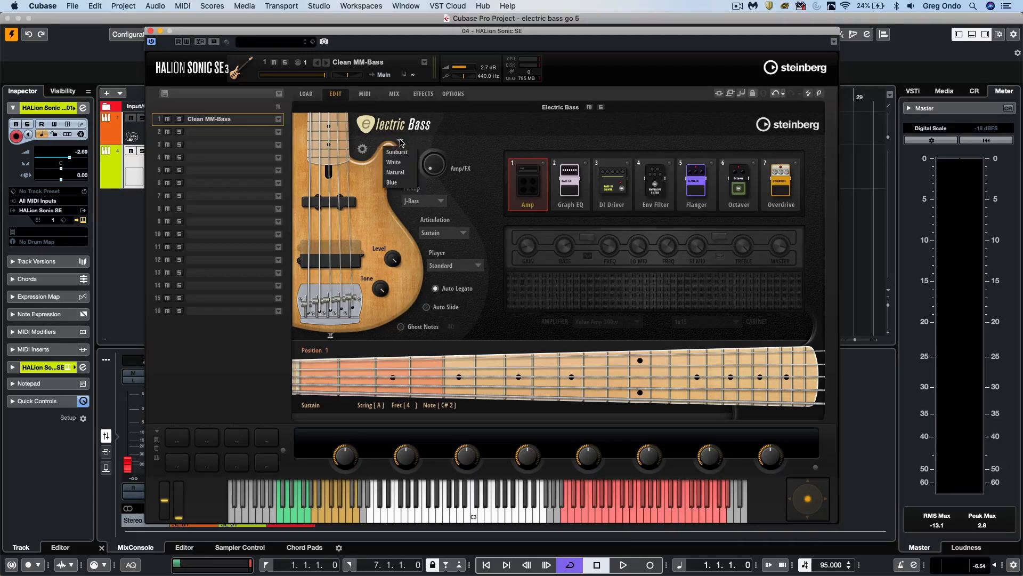
pyautogui.click(399, 183)
pyautogui.click(400, 143)
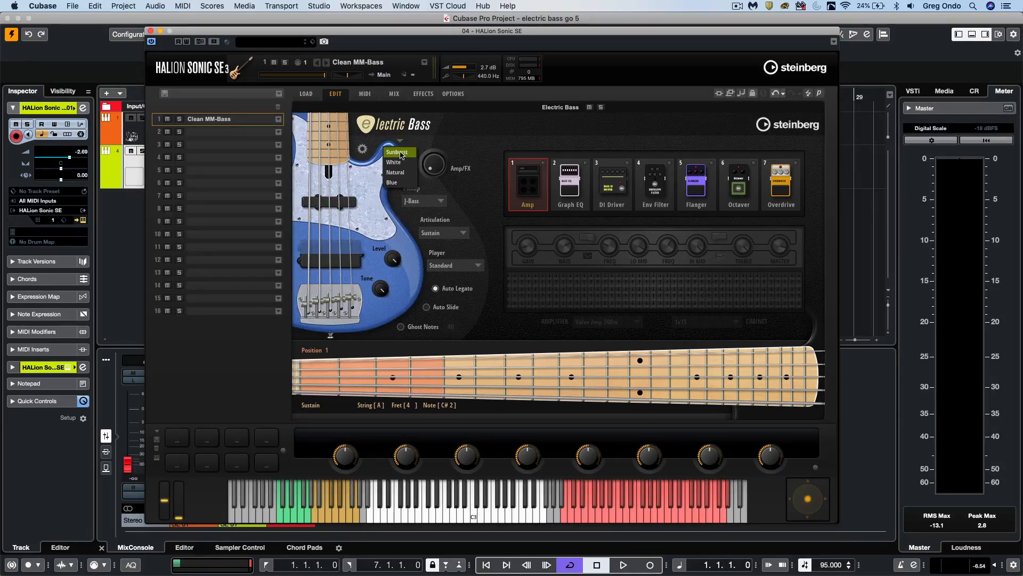
pyautogui.click(401, 155)
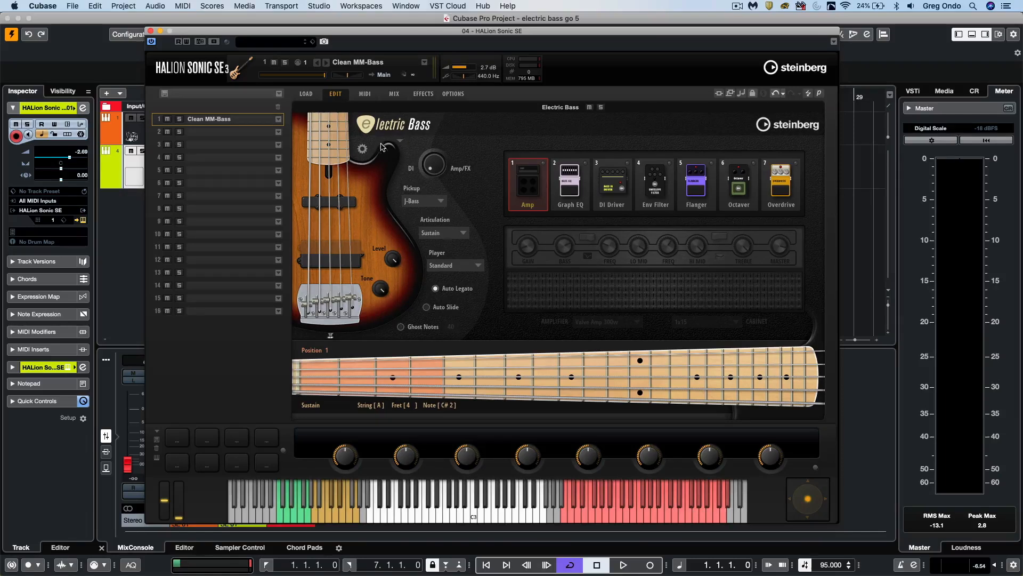
# - Try the Fret Buzz Level and Frequency at maximum in the instrument settings, and return both to minimum
pyautogui.click(363, 149)
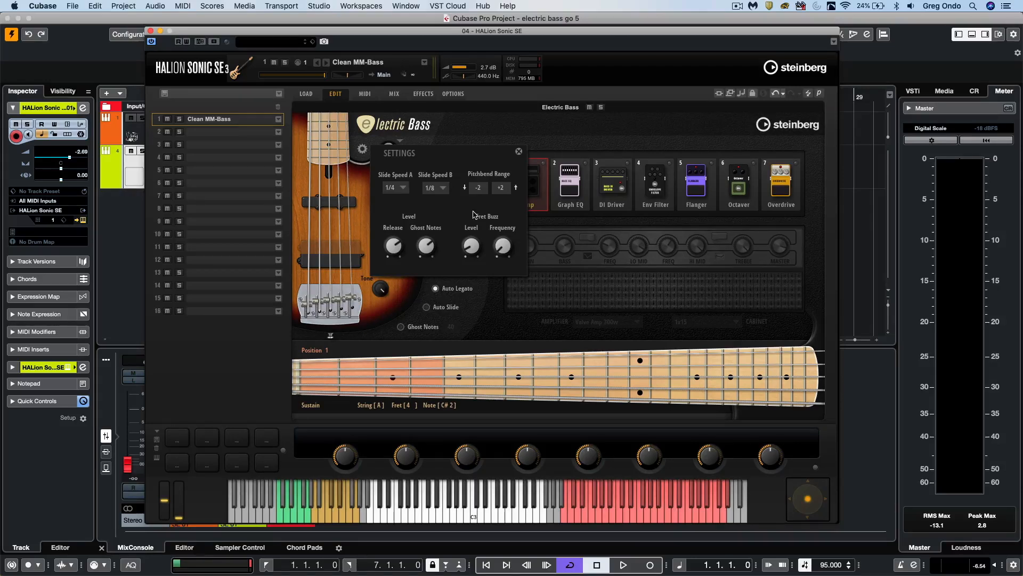
pyautogui.moveTo(477, 238)
pyautogui.moveTo(477, 237); pyautogui.dragTo(488, 175)
pyautogui.moveTo(502, 241); pyautogui.dragTo(504, 211)
pyautogui.moveTo(501, 246); pyautogui.dragTo(491, 206)
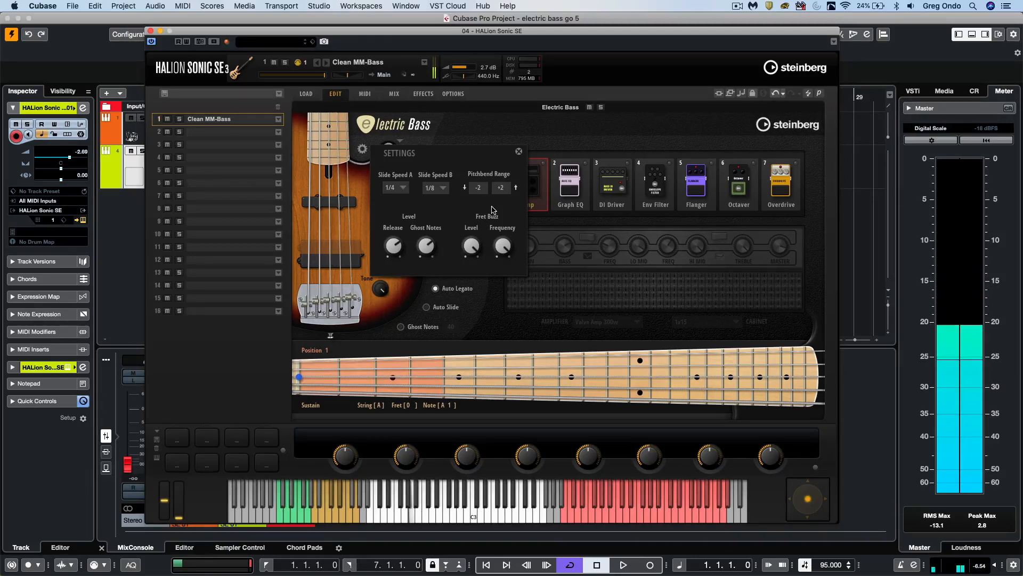
pyautogui.moveTo(502, 247); pyautogui.dragTo(504, 306)
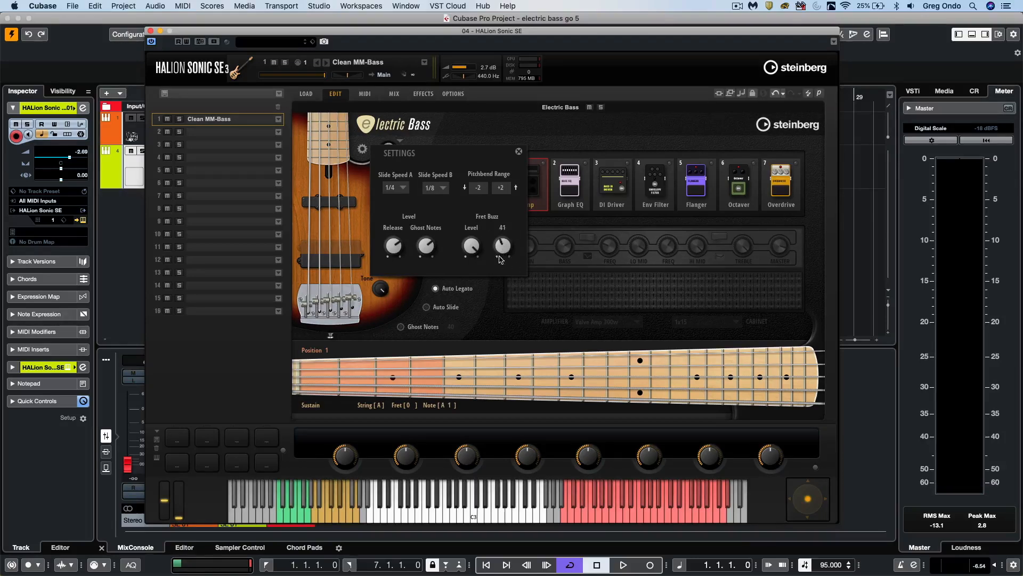
pyautogui.moveTo(473, 247); pyautogui.dragTo(454, 323)
# - View the available note values for Slide Speed A and close the instrument settings without changing it
pyautogui.click(403, 188)
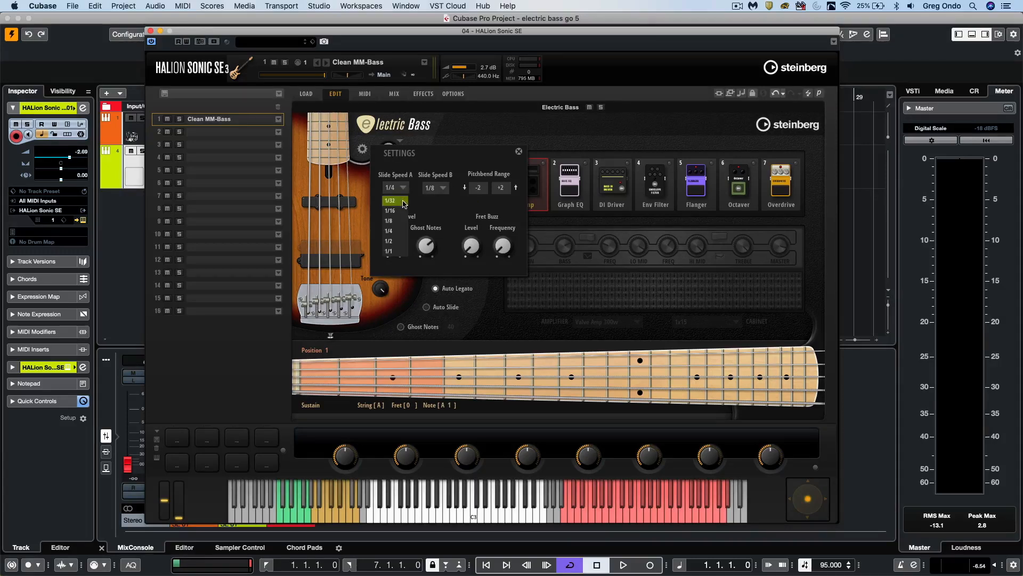
pyautogui.click(416, 202)
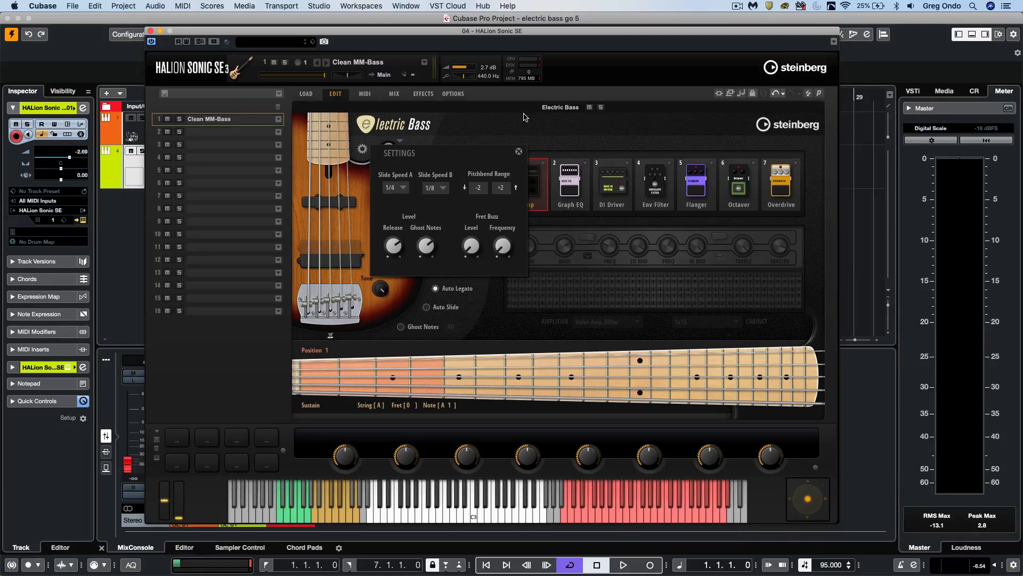
pyautogui.click(519, 151)
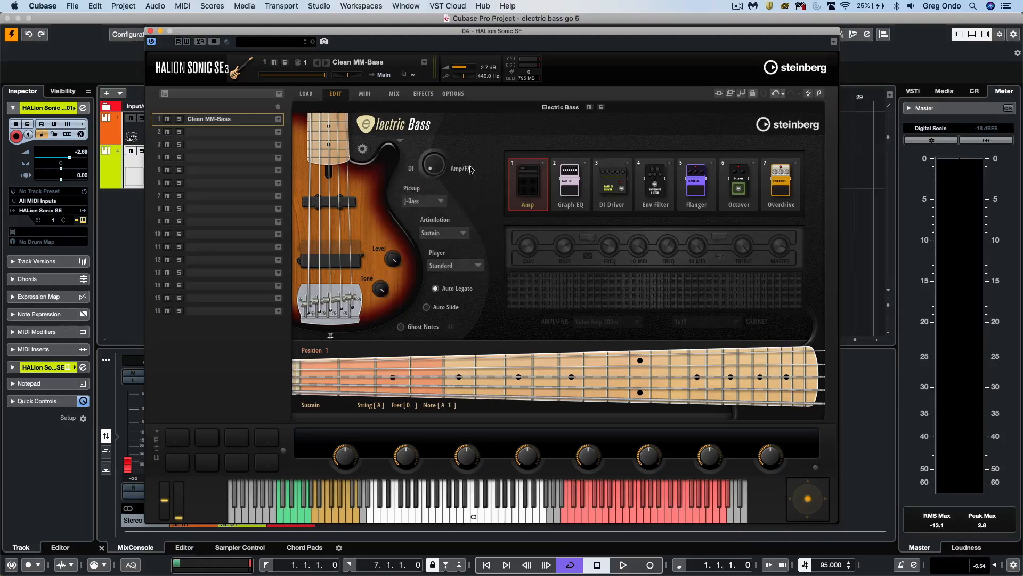
# - Try Auto Slide and Ghost Notes in turn, checking the Ghost Notes level in the settings, and switch both off again
pyautogui.click(427, 308)
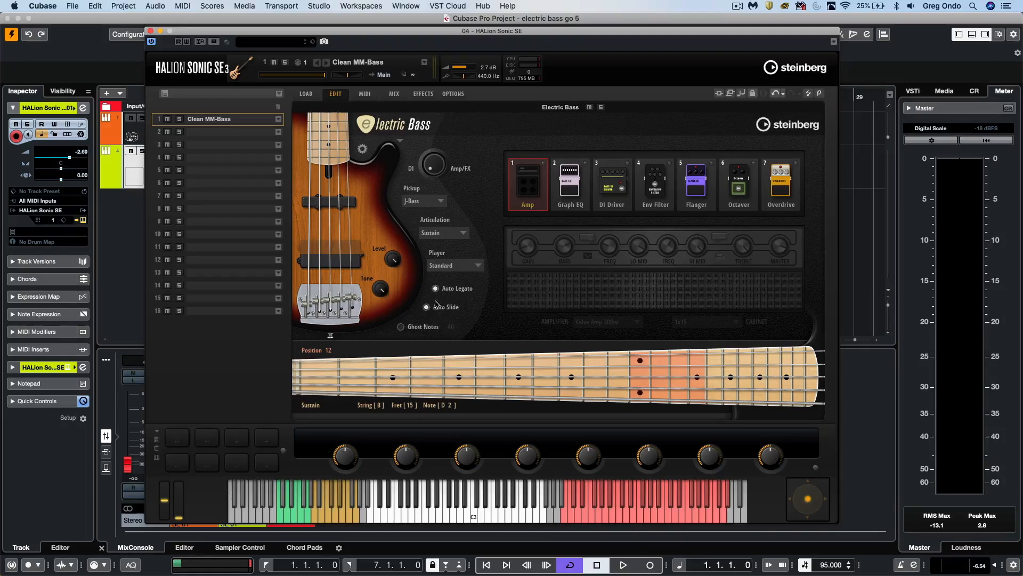
pyautogui.click(436, 306)
pyautogui.click(401, 327)
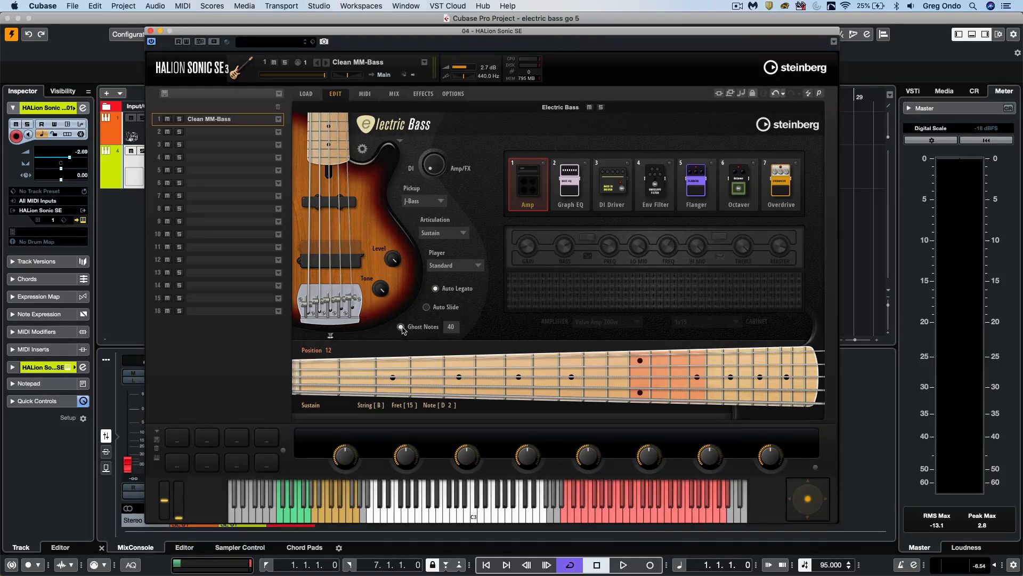
pyautogui.click(362, 149)
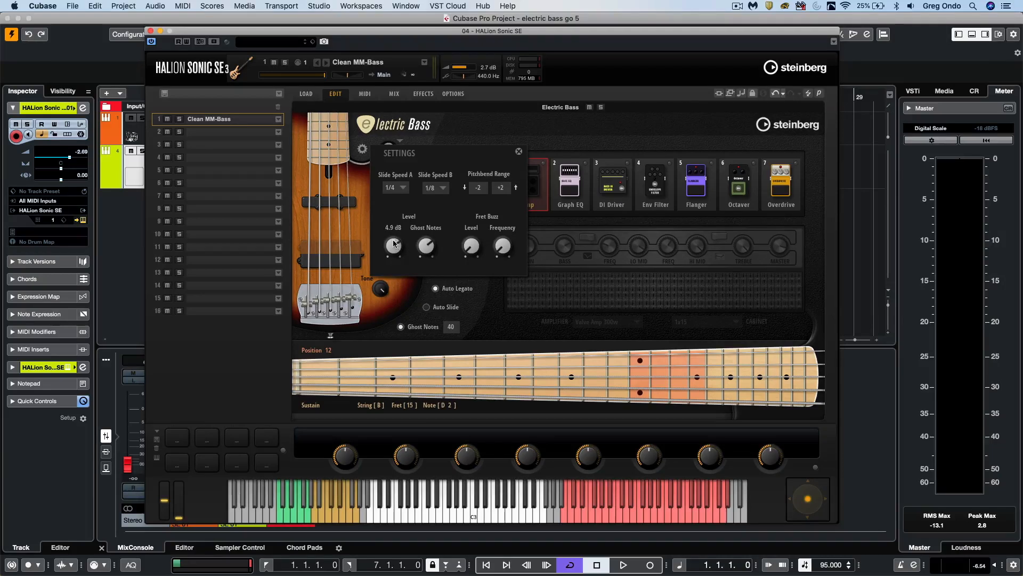
pyautogui.click(381, 337)
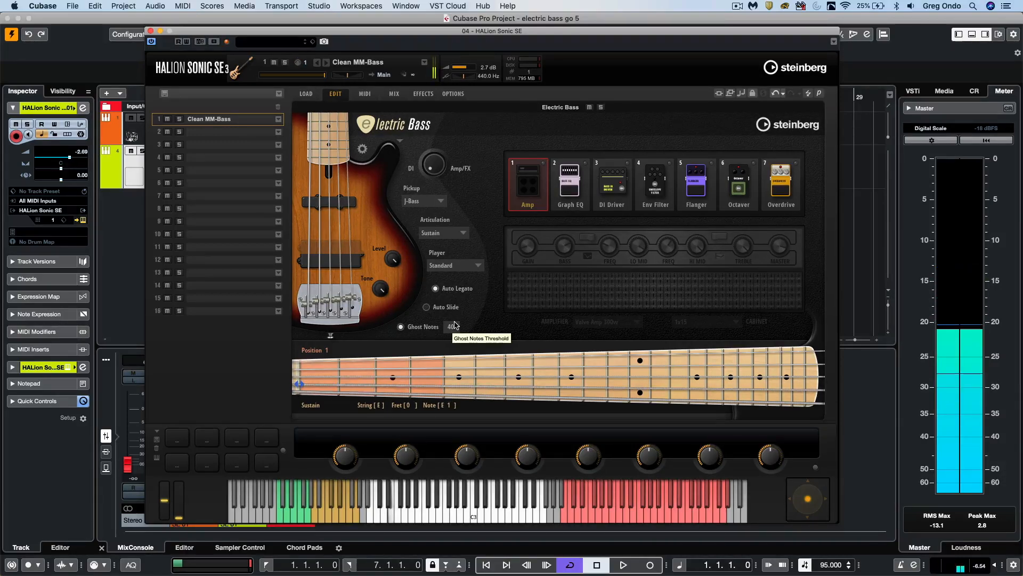
pyautogui.click(401, 327)
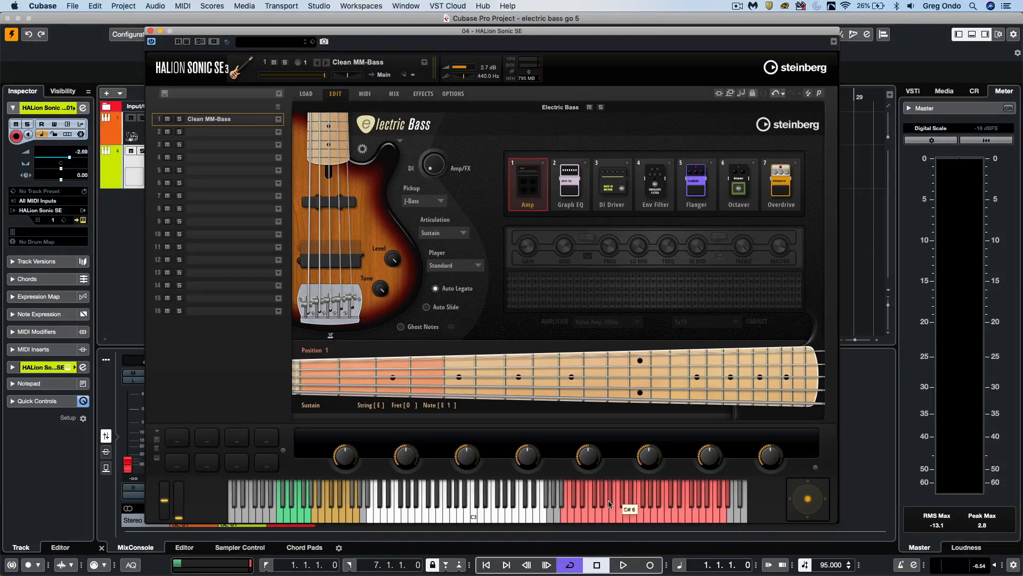
# - Audition the sounds assigned to the red keys across the upper range of the on-screen keyboard
pyautogui.click(590, 512)
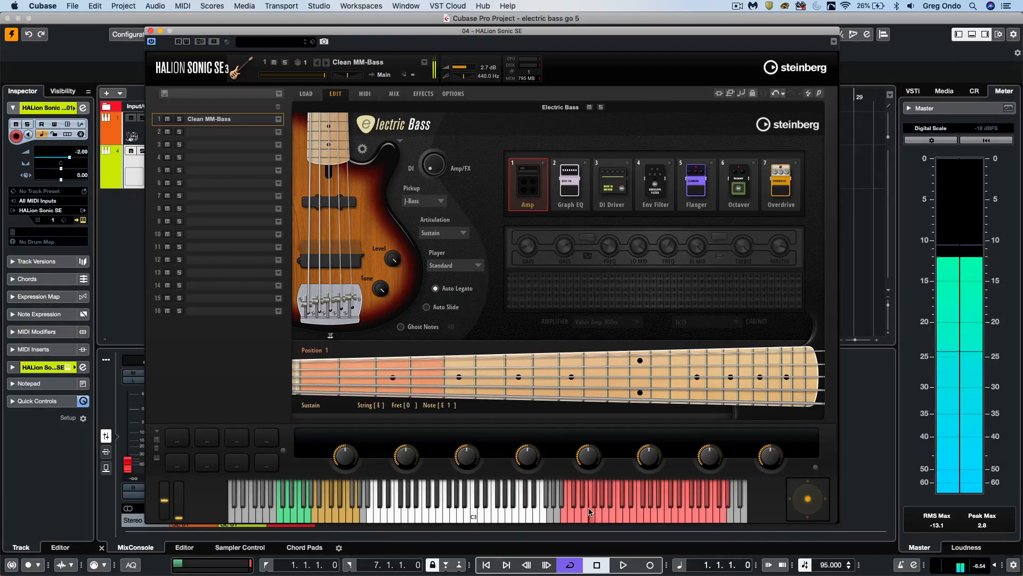
pyautogui.click(617, 514)
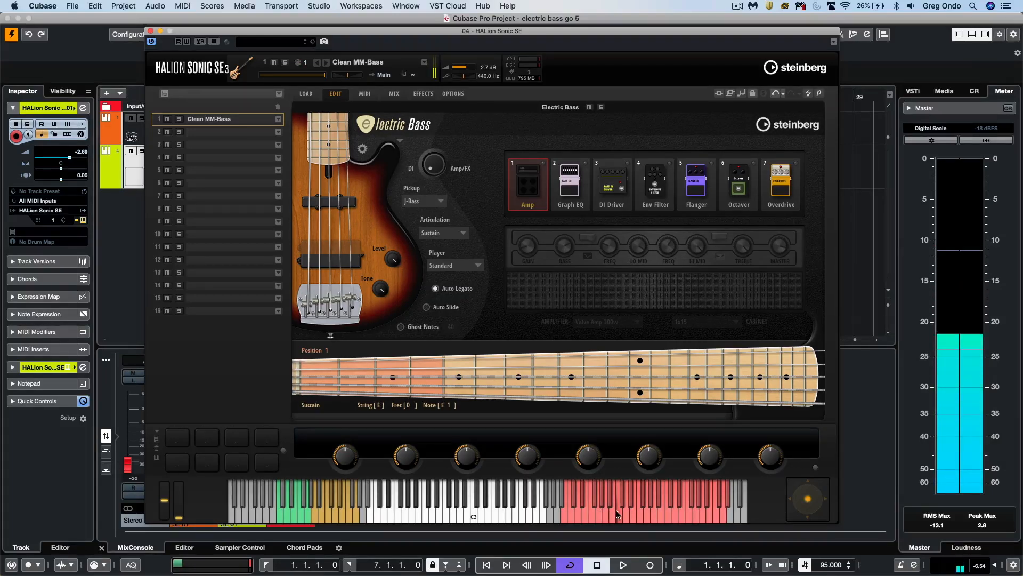
pyautogui.click(655, 514)
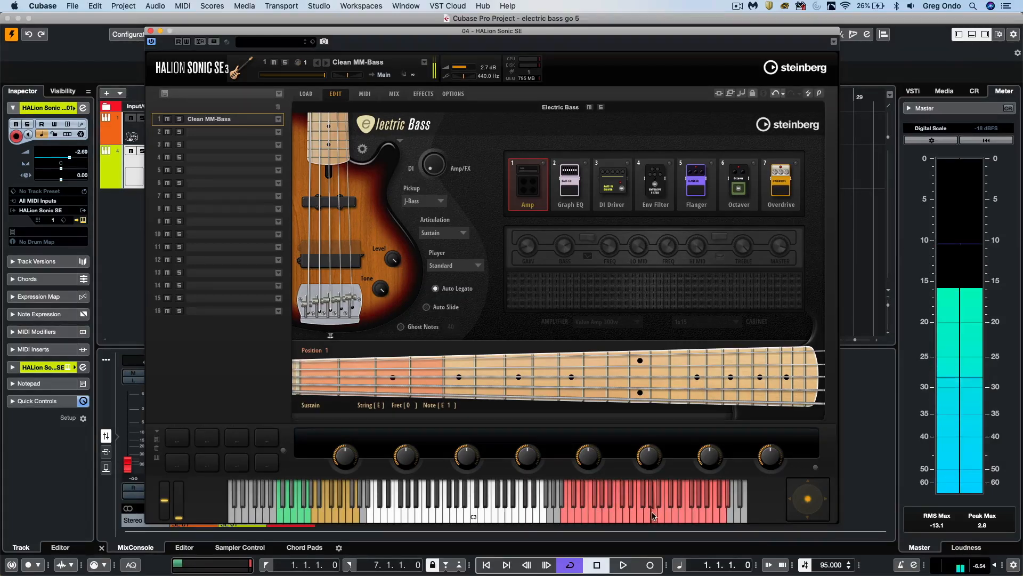
pyautogui.click(721, 514)
pyautogui.click(718, 512)
pyautogui.click(711, 514)
pyautogui.click(695, 515)
pyautogui.click(693, 516)
pyautogui.click(691, 515)
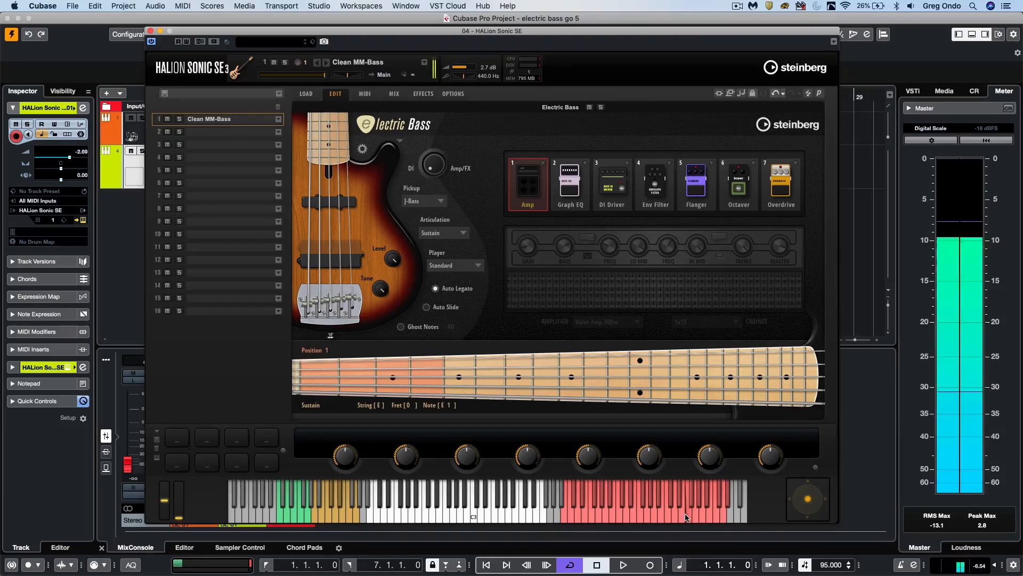
pyautogui.click(692, 511)
pyautogui.click(658, 514)
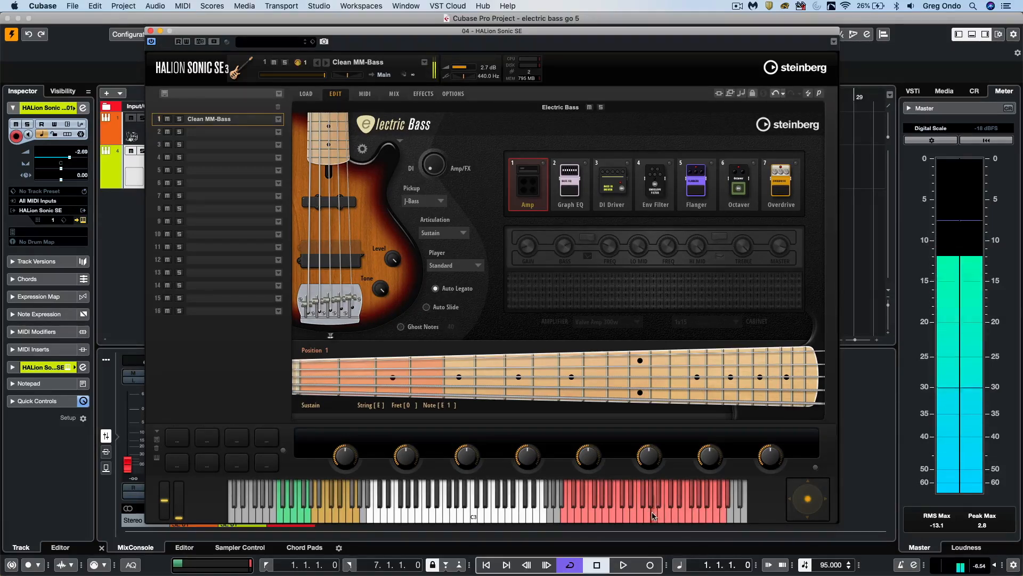
pyautogui.click(621, 512)
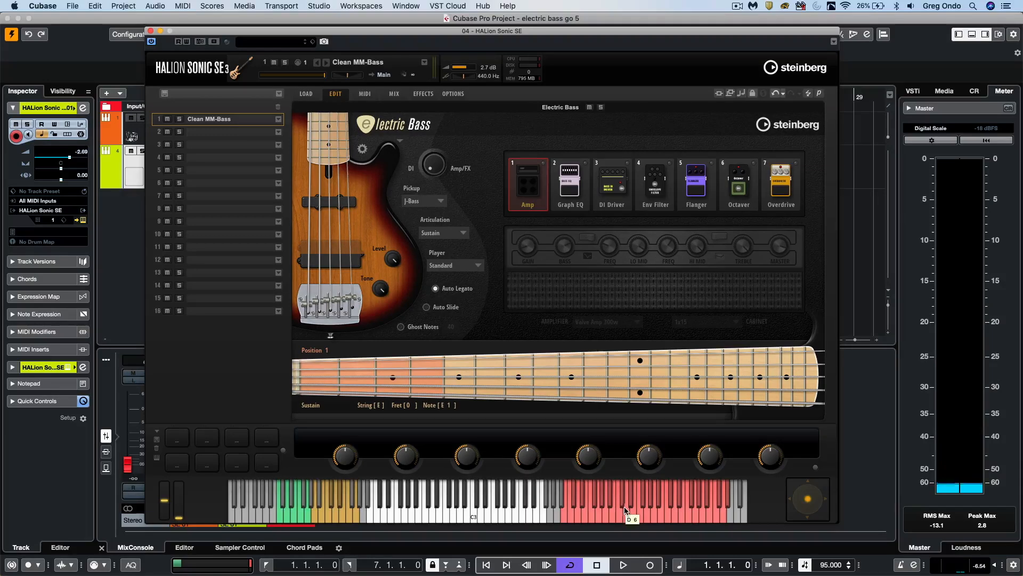
# - Compare soft and hard strikes on the low red keys around F5 by playing them near the back and front edges
pyautogui.click(592, 520)
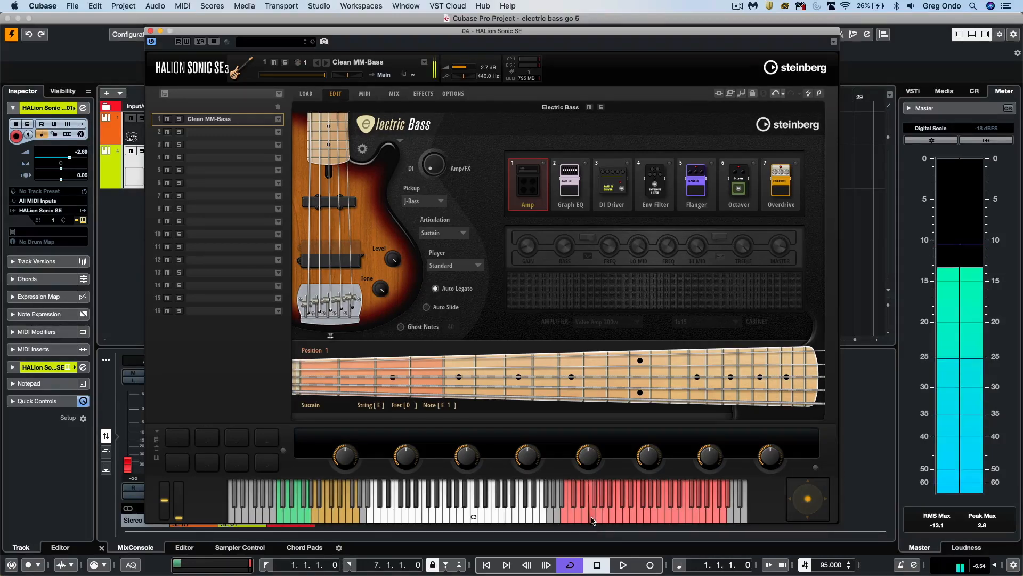
pyautogui.click(590, 490)
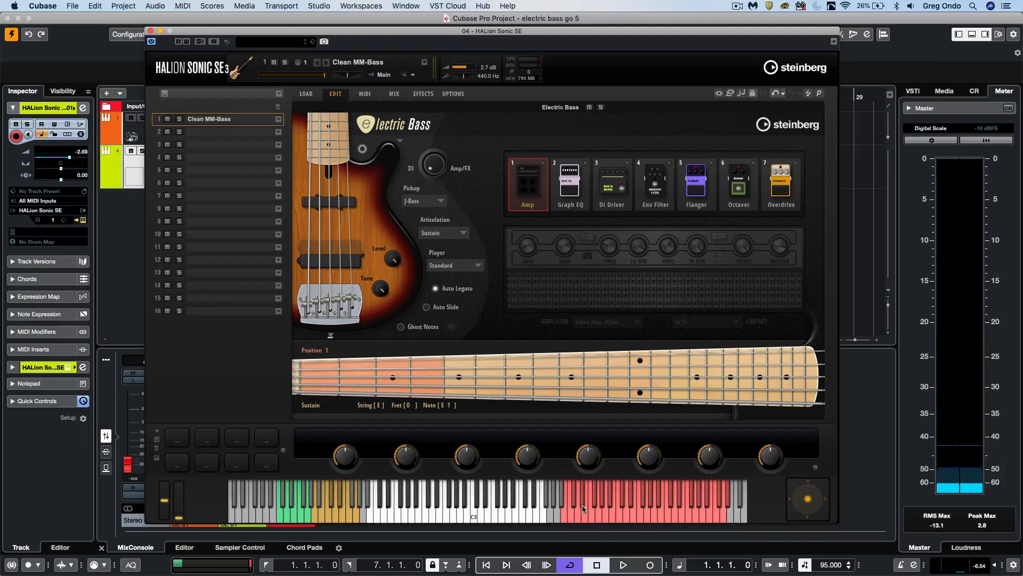
pyautogui.click(585, 522)
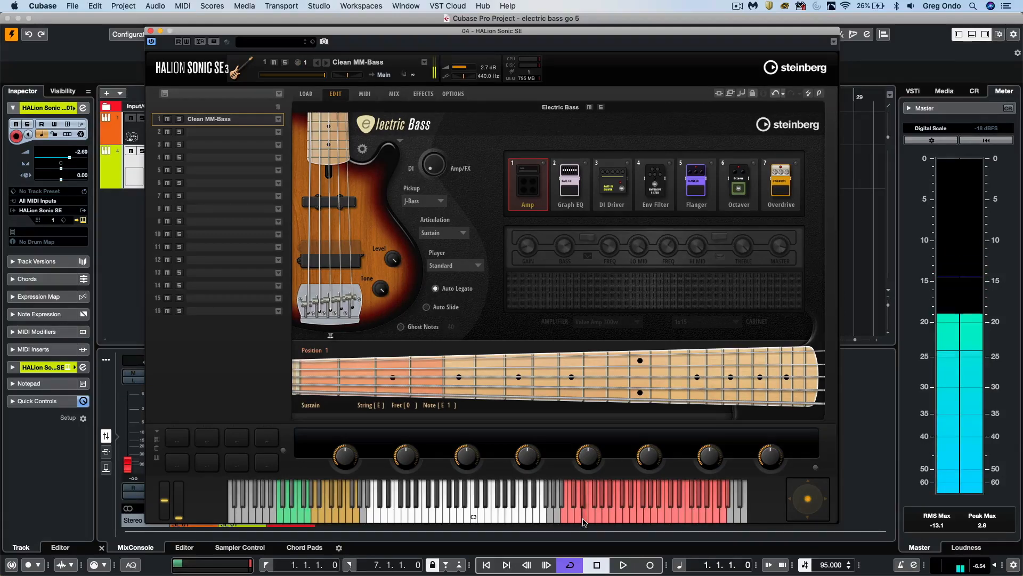
pyautogui.click(585, 488)
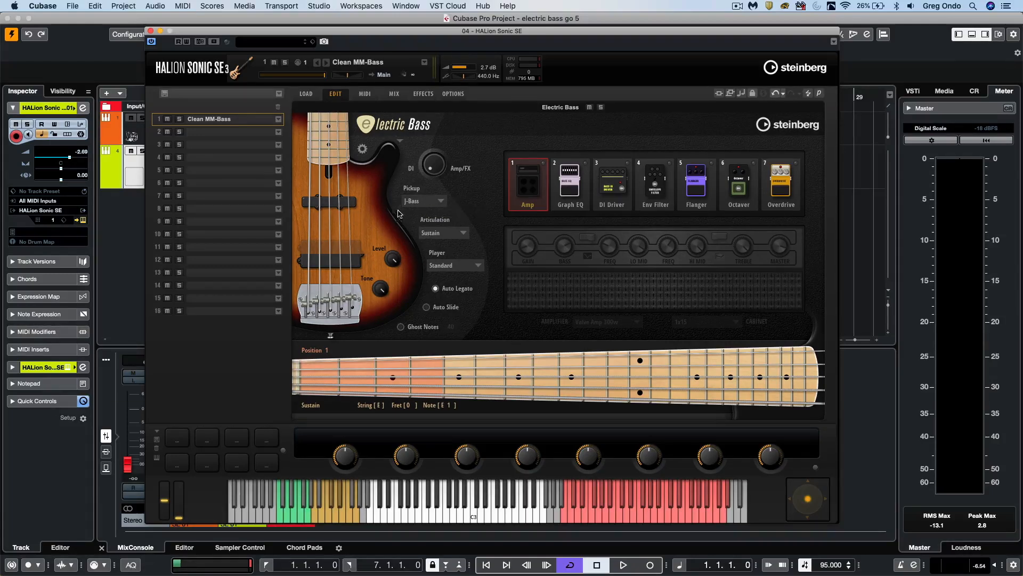
# - Start project playback and audition the P-Bass, MM-Bass, All Pickups and Neck only pickup configurations in turn
pyautogui.press('space')
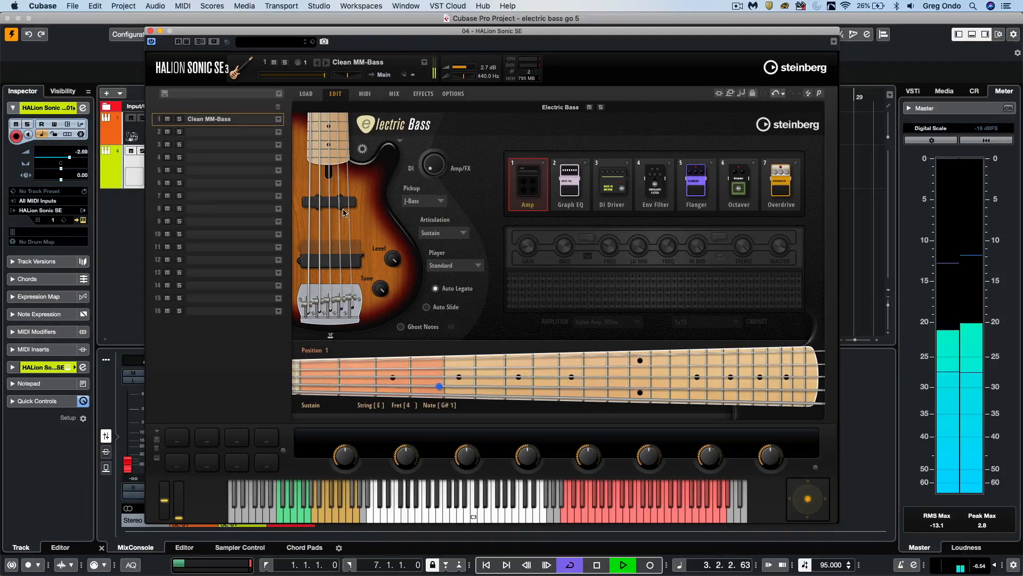
pyautogui.click(441, 202)
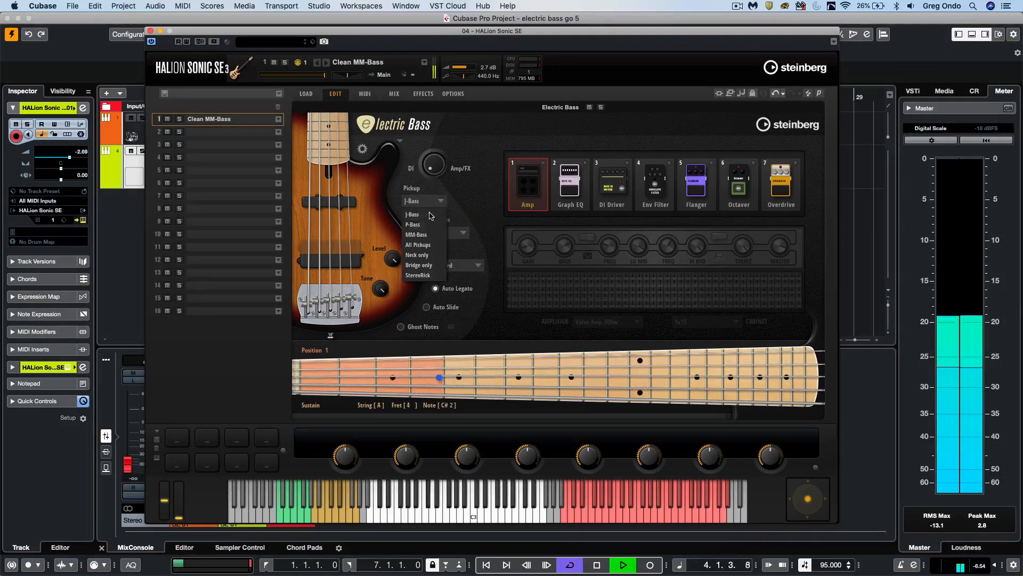
pyautogui.click(418, 224)
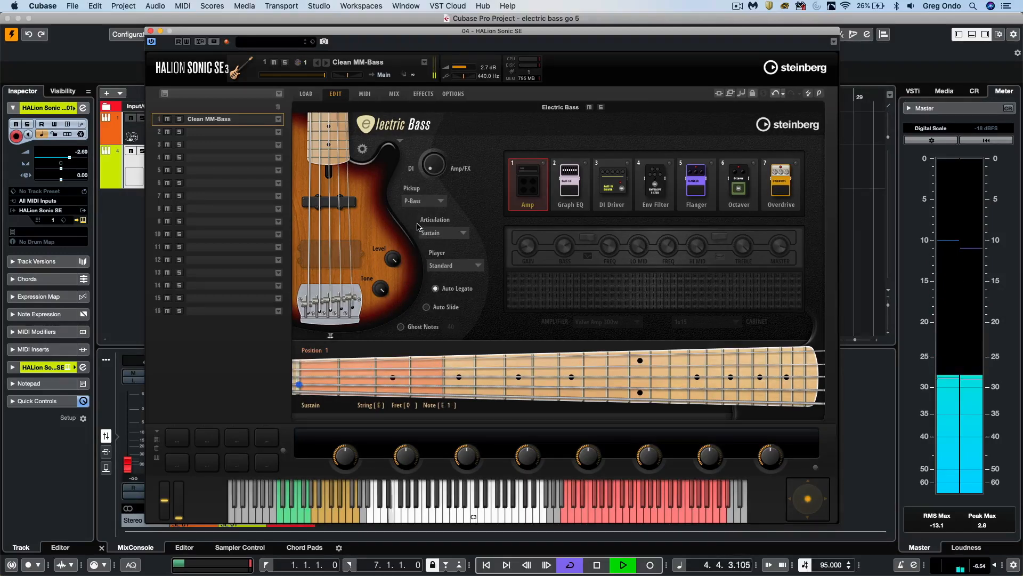
pyautogui.click(440, 202)
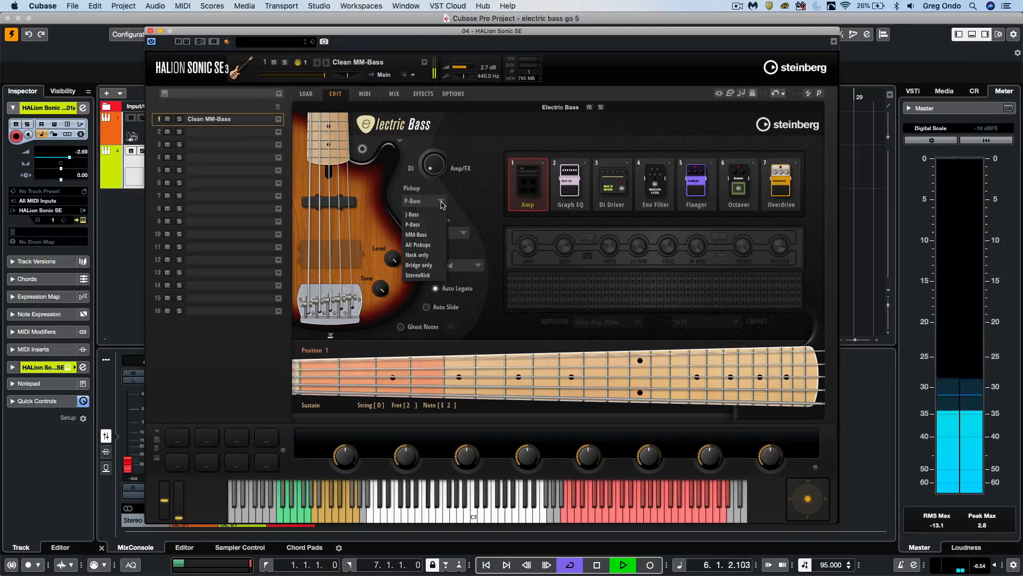
pyautogui.click(427, 237)
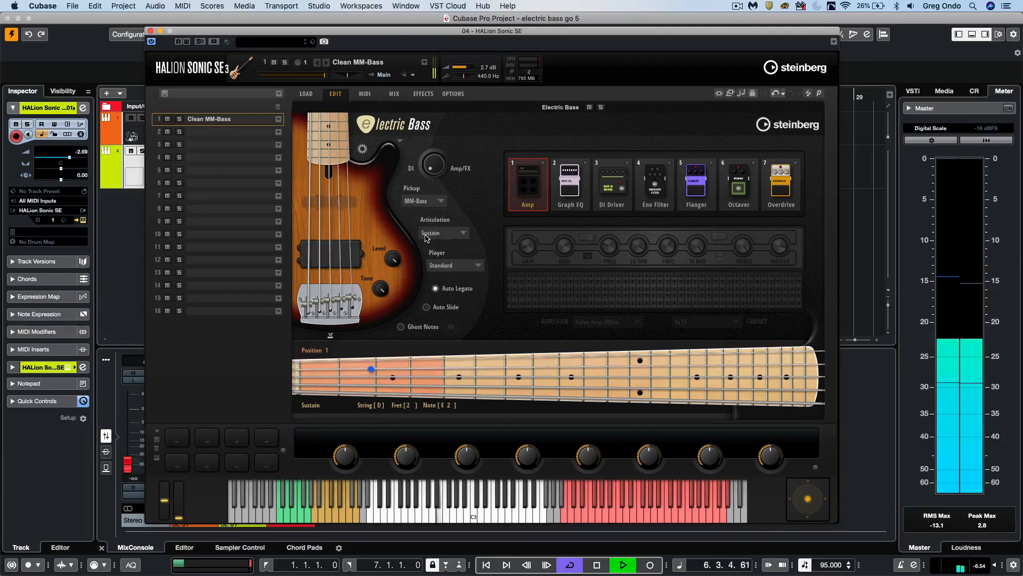
pyautogui.click(441, 202)
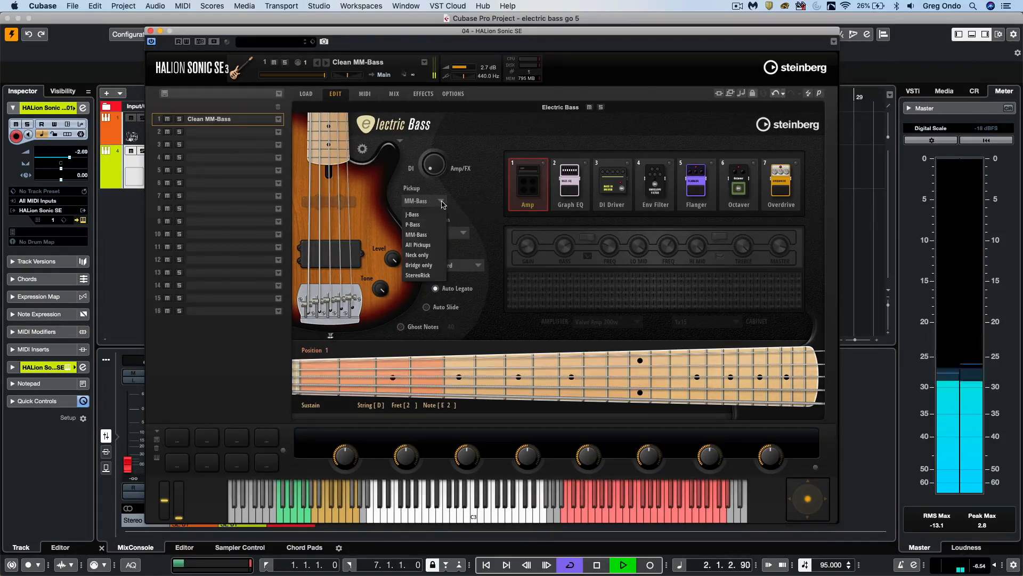
pyautogui.click(434, 245)
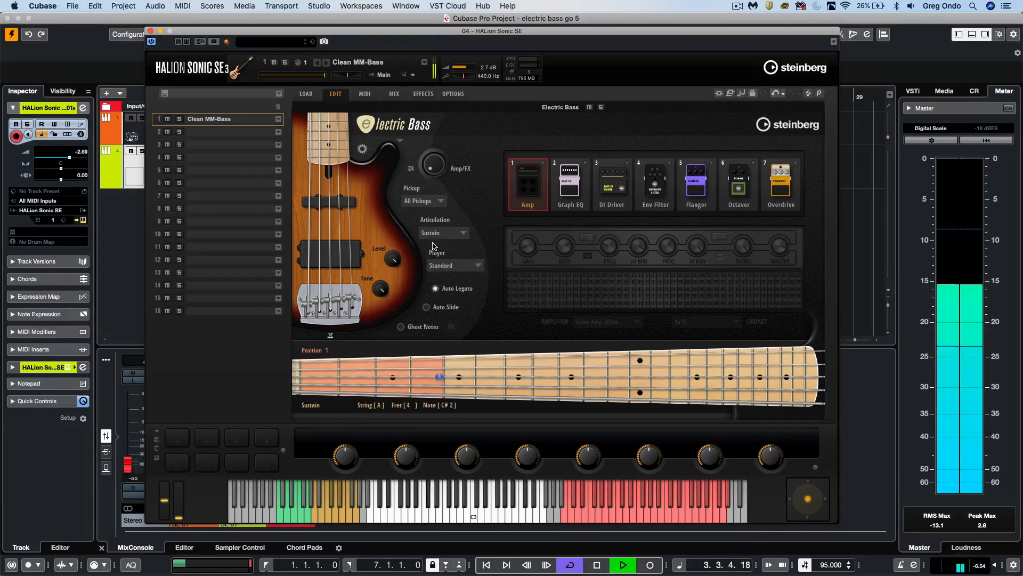
pyautogui.click(443, 202)
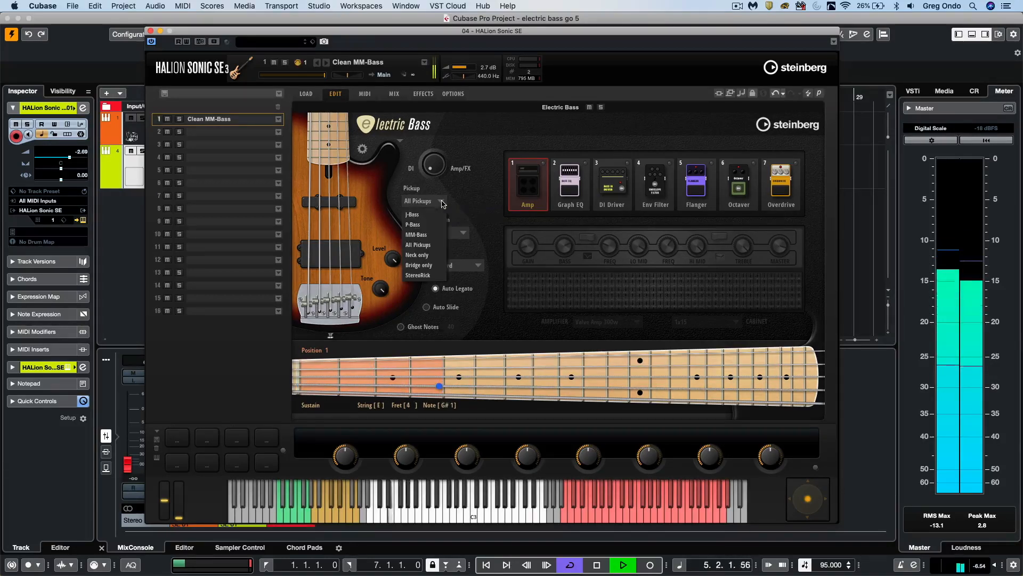
pyautogui.click(436, 256)
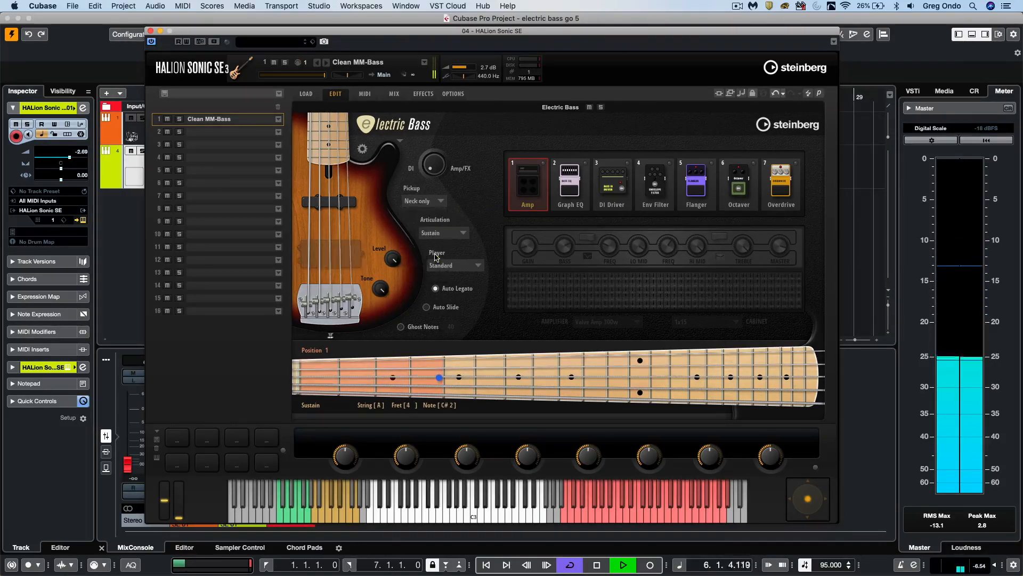
# - Audition the Bridge only and StereoRick pickup configurations, stop playback and set the pickup to J-Bass
pyautogui.click(440, 203)
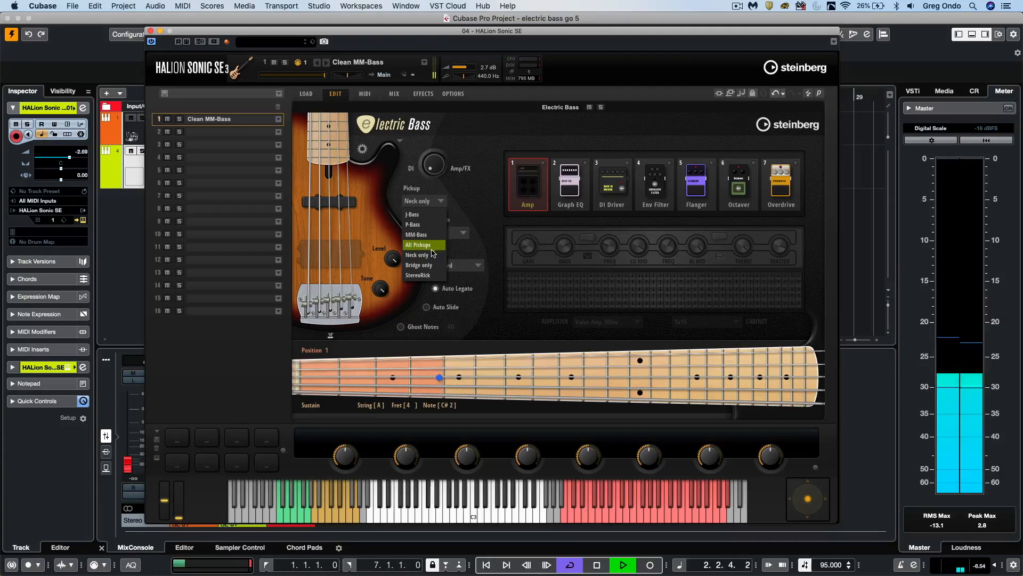
pyautogui.click(426, 265)
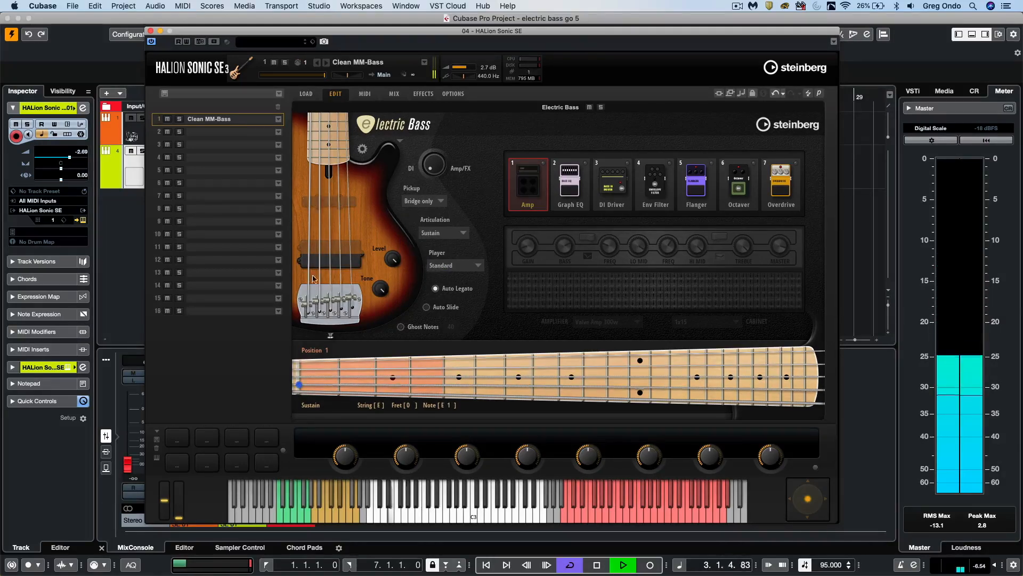
pyautogui.click(441, 202)
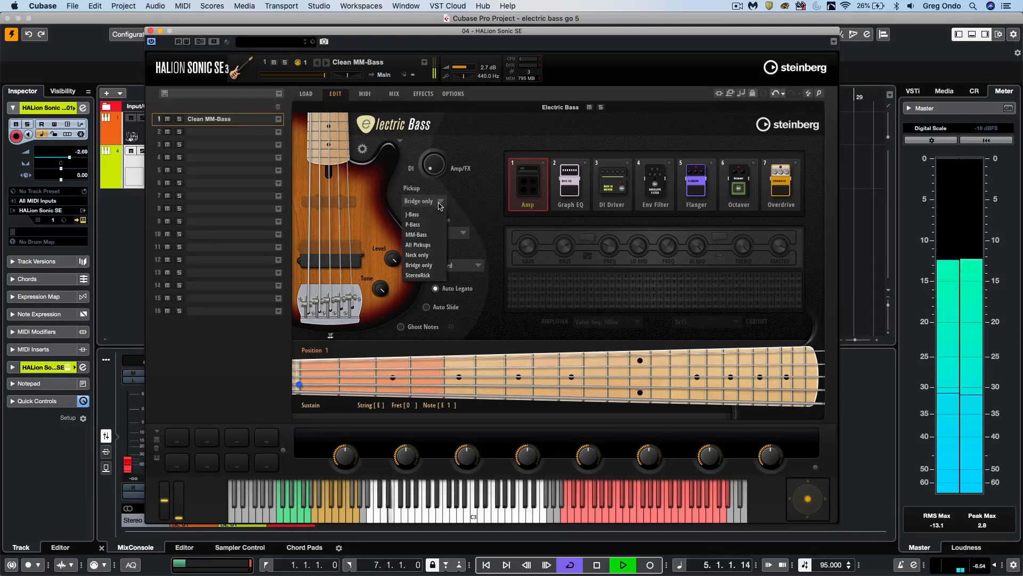
pyautogui.click(430, 276)
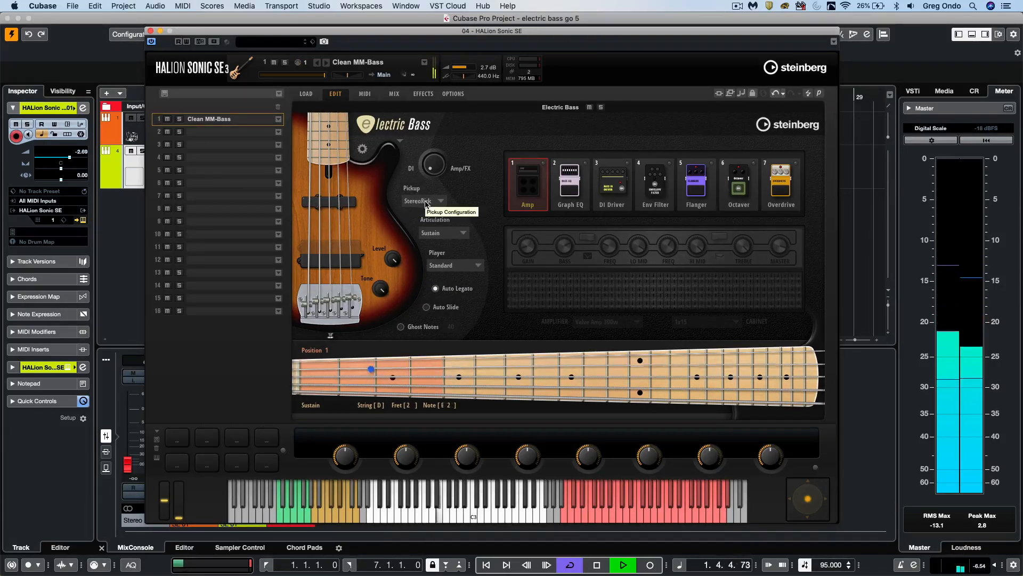
pyautogui.press('space')
pyautogui.click(425, 202)
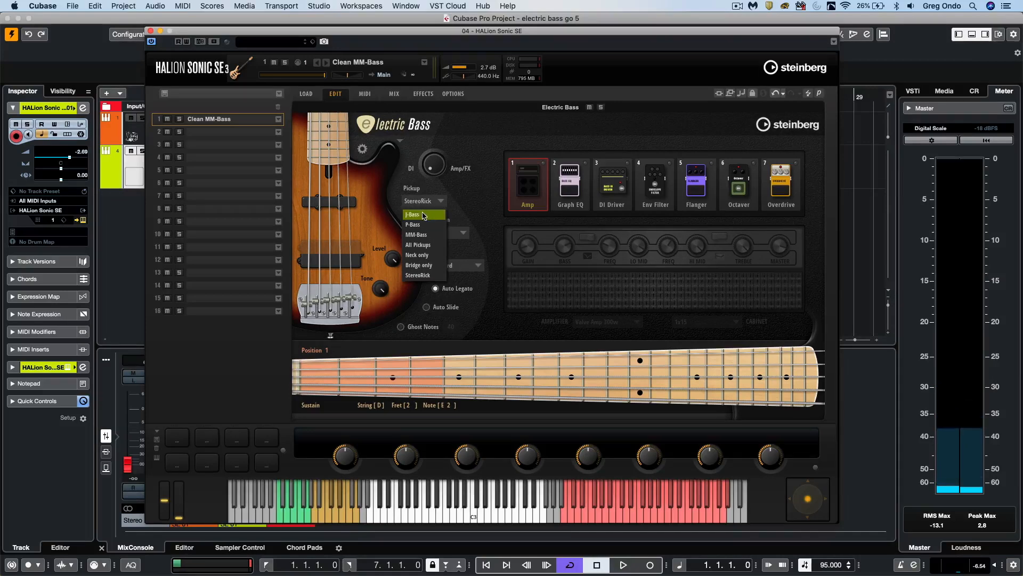
pyautogui.click(424, 214)
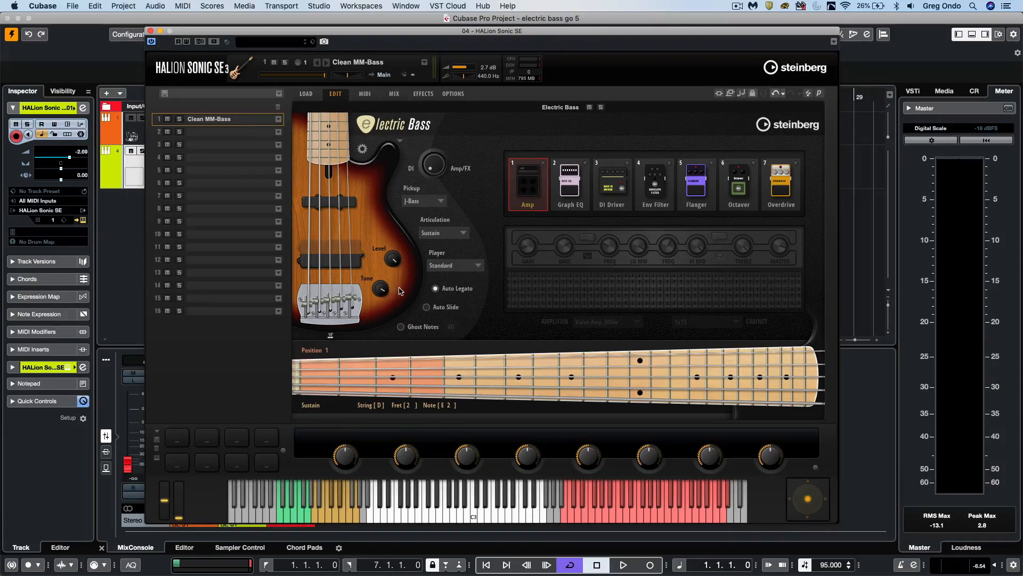
# - Sweep the Tone control down to 0 and back up with the J-Bass pickup, and vary it again with P-Bass during playback
pyautogui.moveTo(383, 288); pyautogui.dragTo(372, 386)
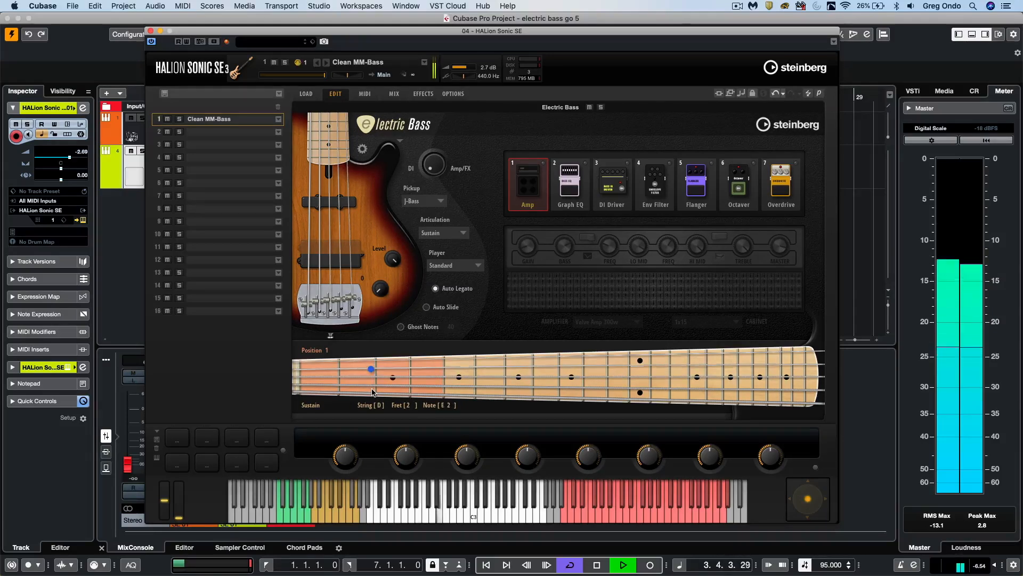
pyautogui.moveTo(372, 388); pyautogui.dragTo(368, 271)
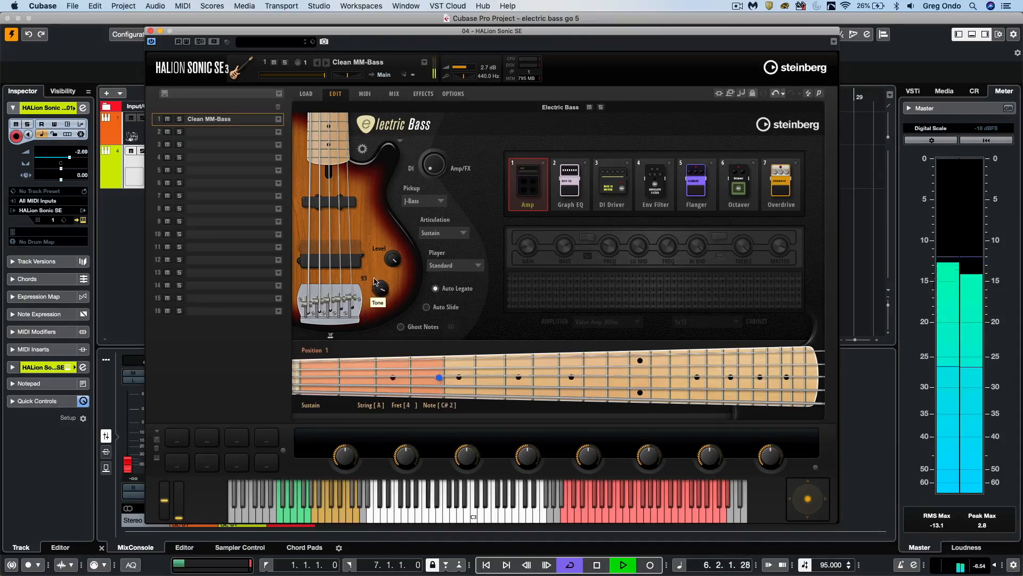
pyautogui.click(422, 201)
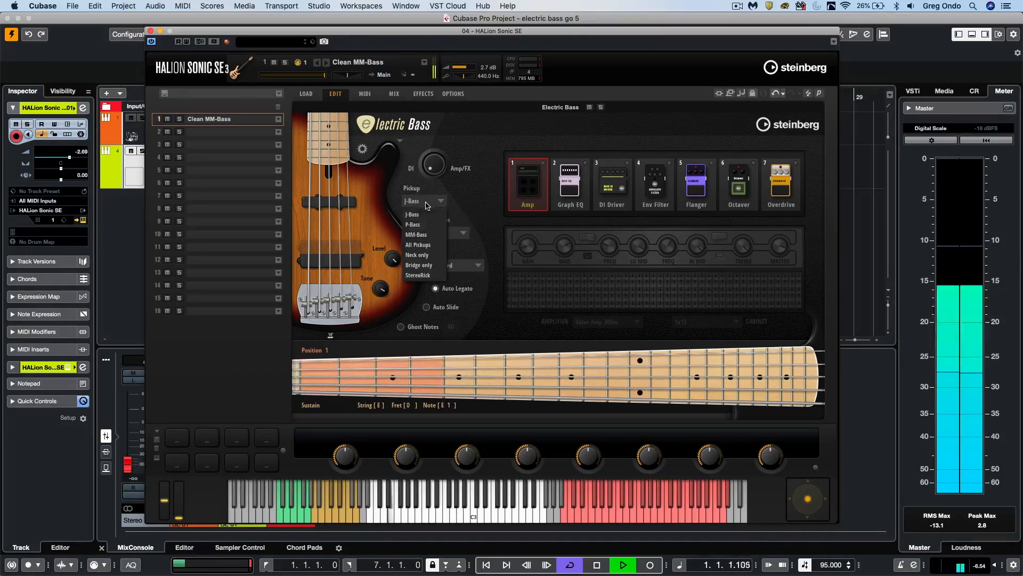
pyautogui.click(425, 224)
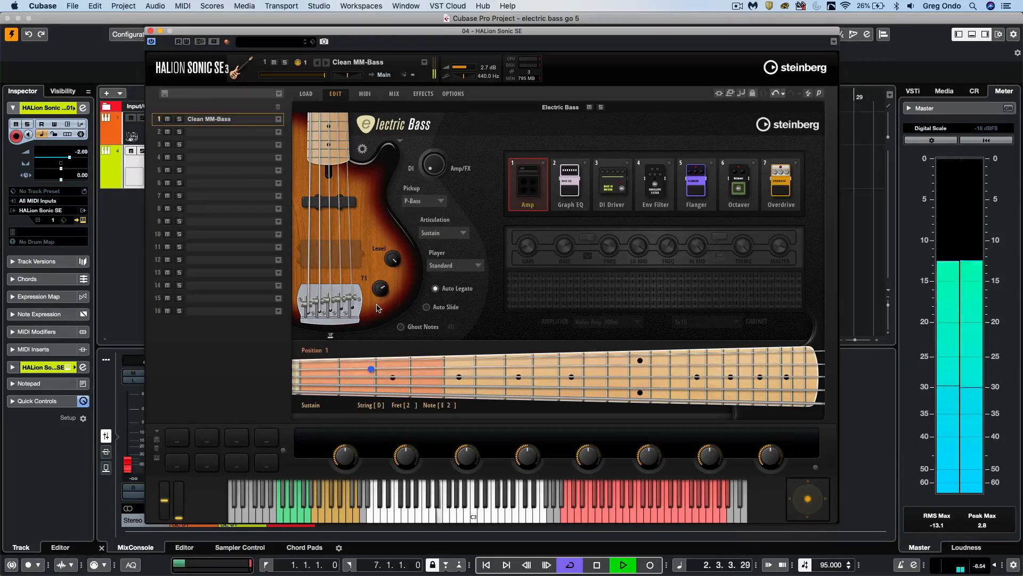
pyautogui.moveTo(377, 308)
pyautogui.mouseDown()
pyautogui.moveTo(379, 391)
pyautogui.moveTo(383, 293)
pyautogui.mouseUp()
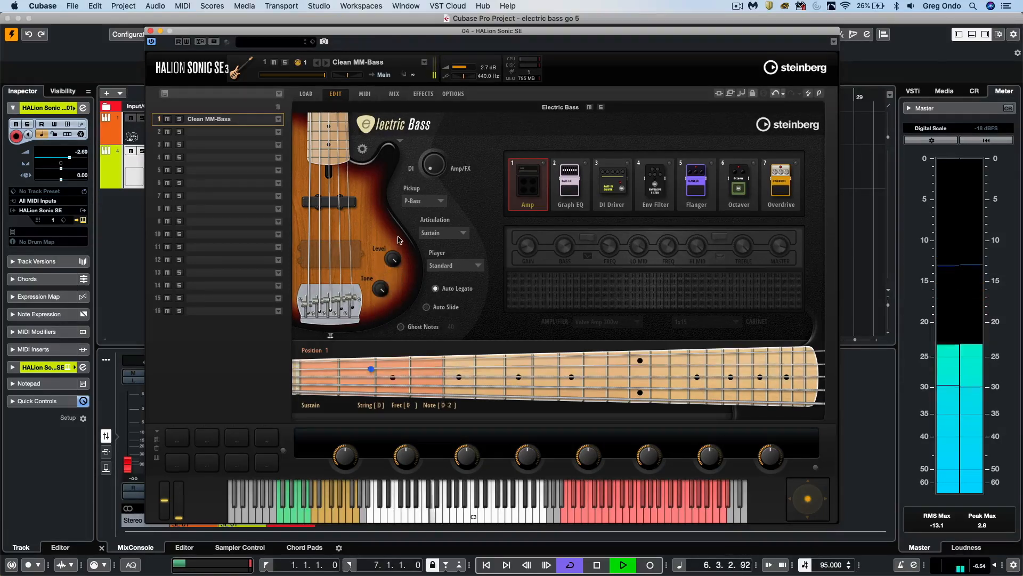
# - Switch the pickup configuration back to J-Bass and stop playback after listening
pyautogui.click(435, 203)
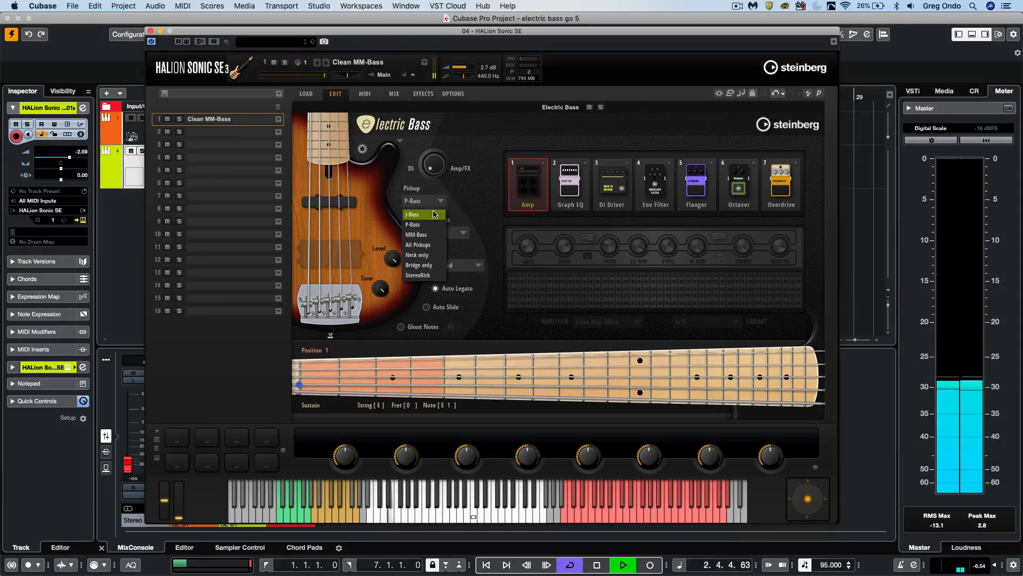
pyautogui.click(435, 215)
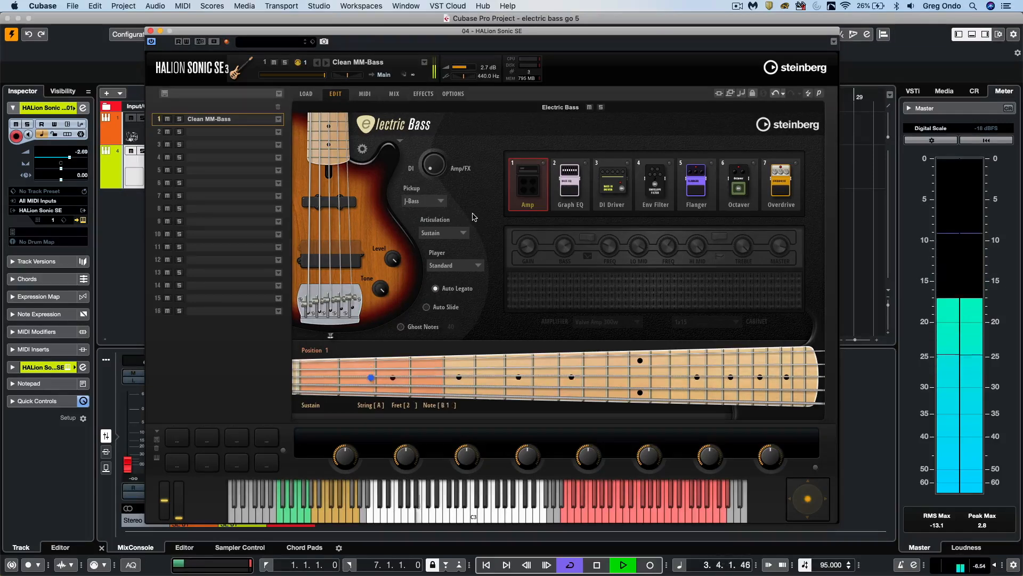
pyautogui.press('space')
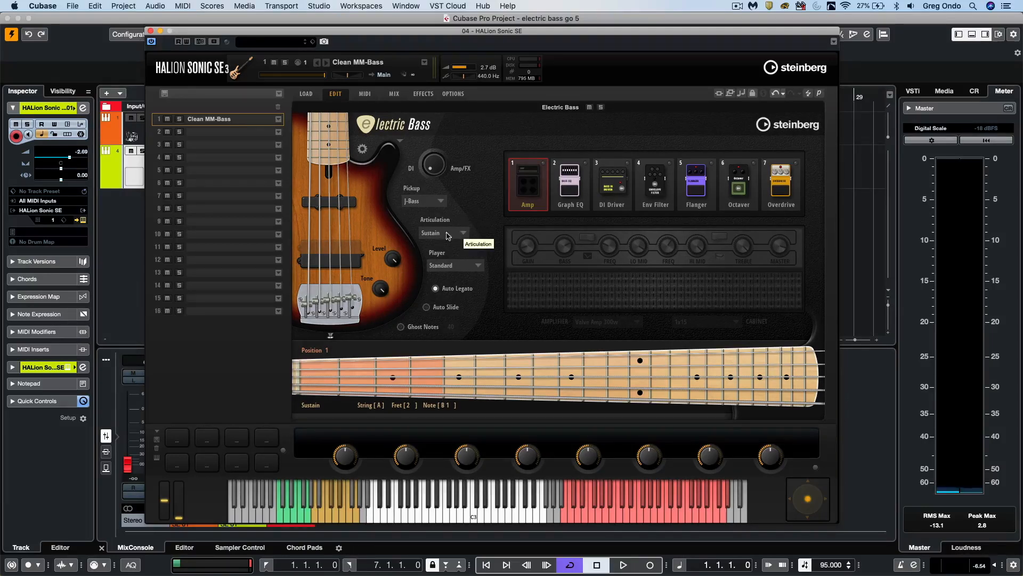
# - Restart playback and audition the Sustain, Slap, Sustain Pick and Slap-Pull articulations in turn
pyautogui.press('space')
pyautogui.click(469, 233)
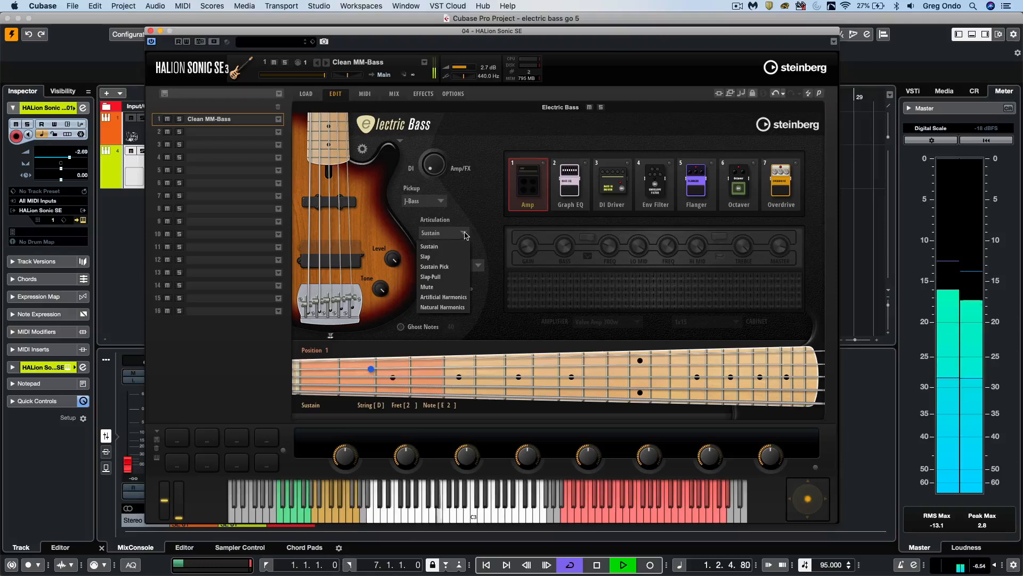
pyautogui.click(439, 247)
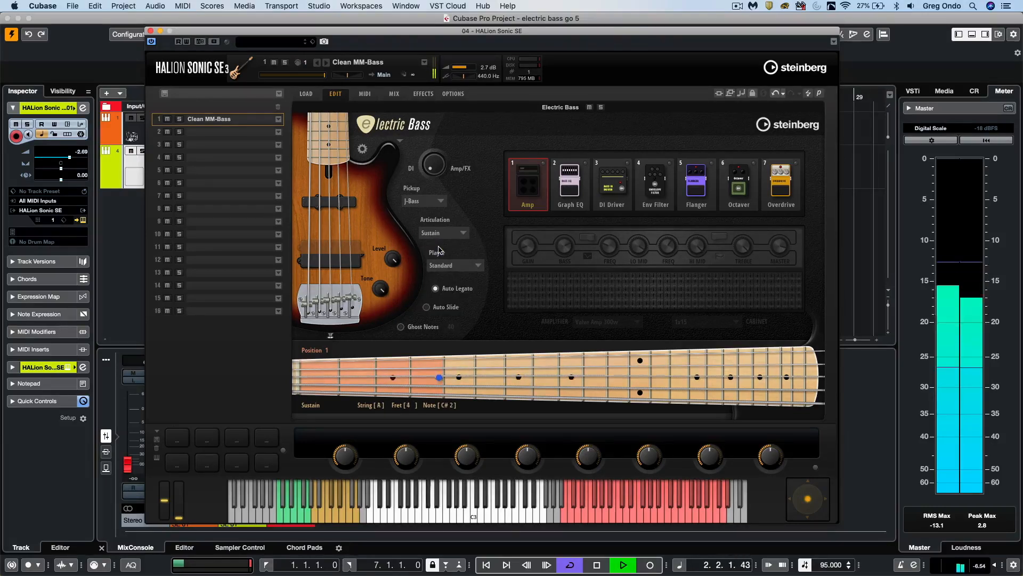
pyautogui.click(464, 236)
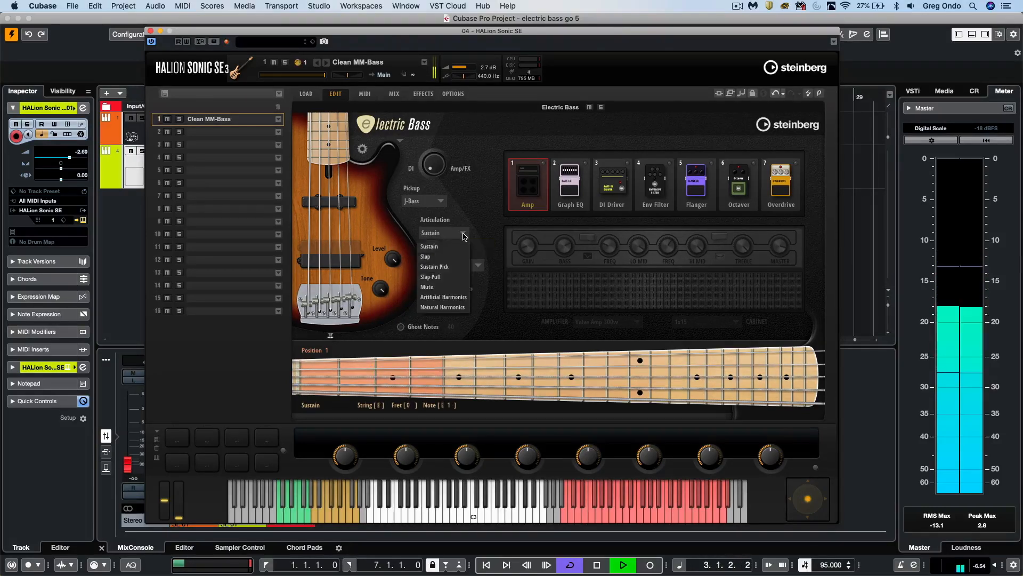
pyautogui.click(445, 258)
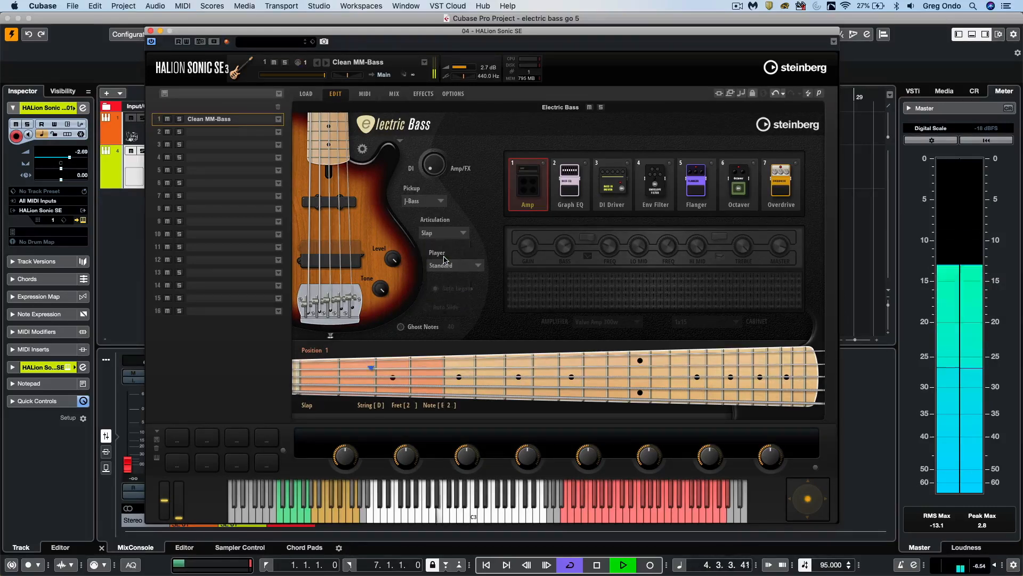
pyautogui.click(464, 234)
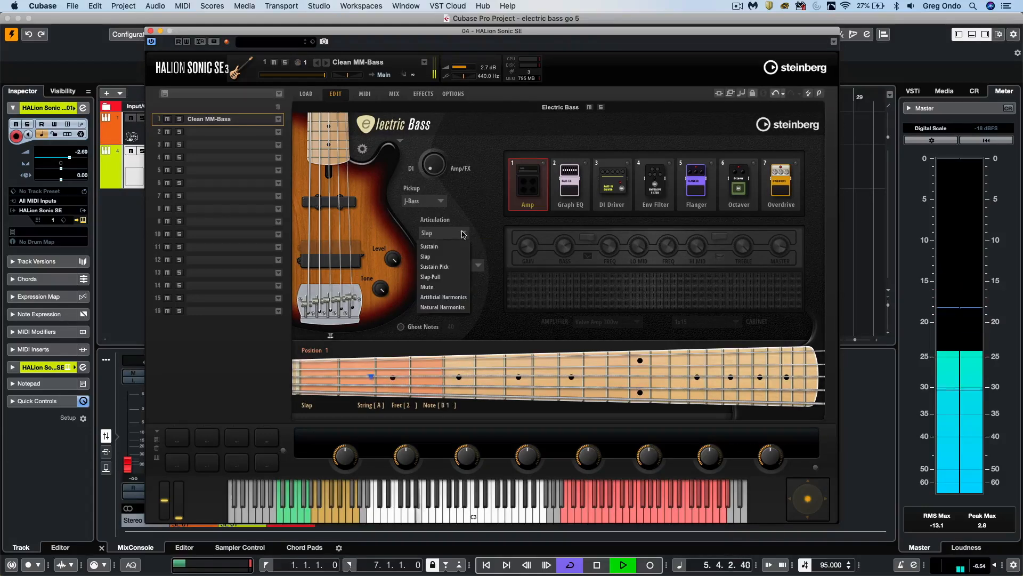
pyautogui.click(455, 267)
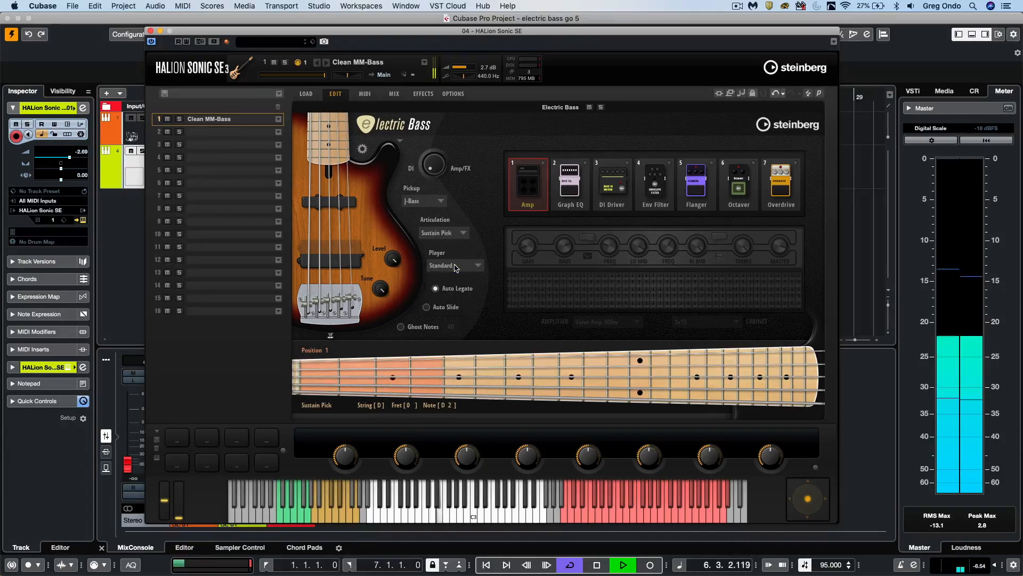
pyautogui.click(464, 234)
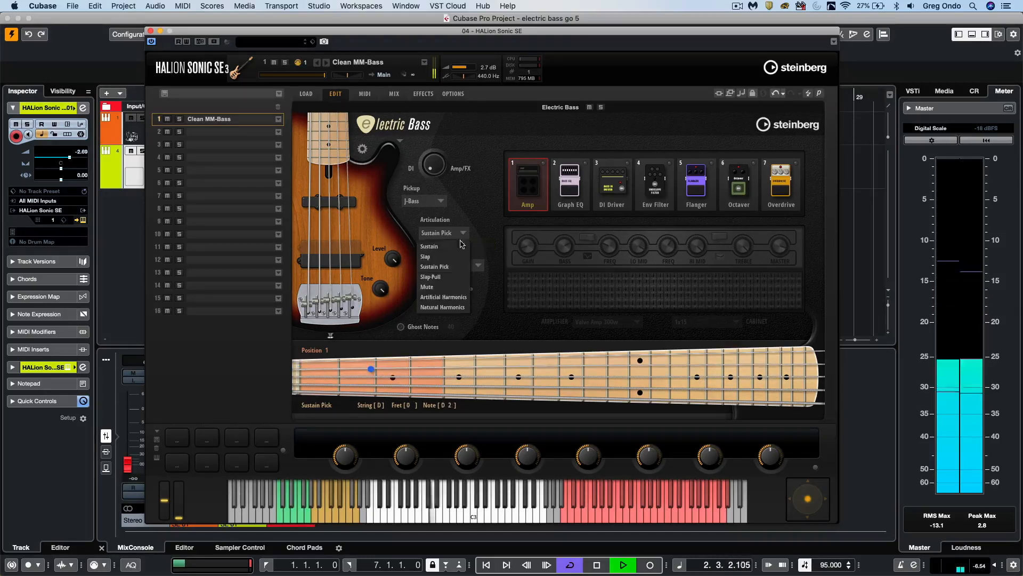
pyautogui.click(456, 278)
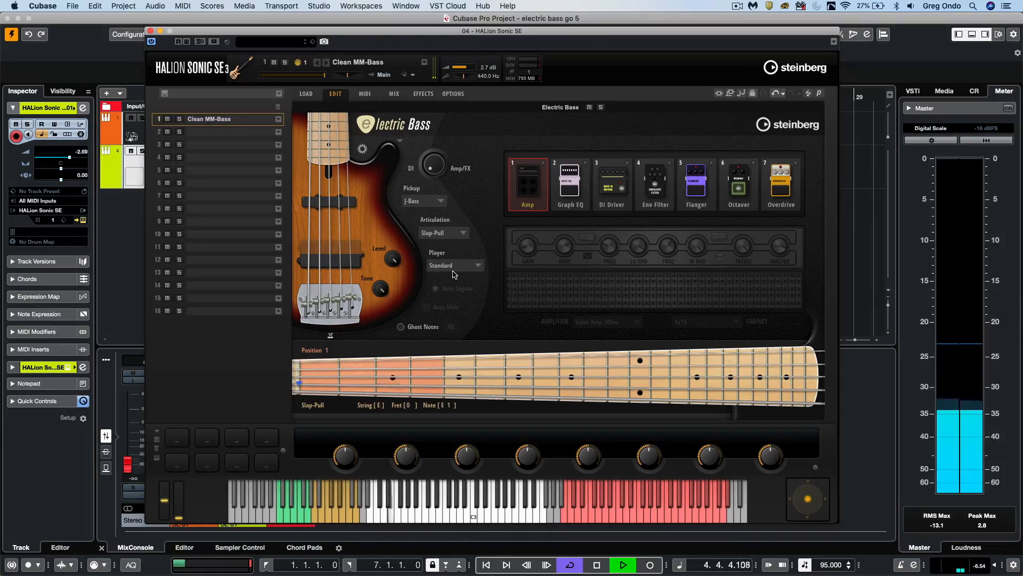
# - Audition the Mute, Artificial Harmonics and Natural Harmonics articulations in turn while the bass line plays
pyautogui.click(457, 234)
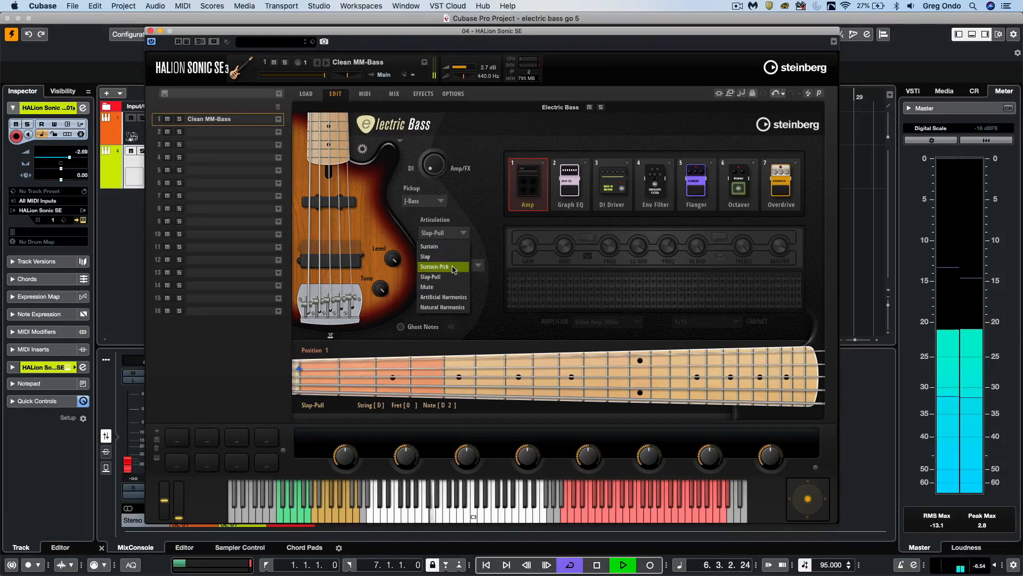
pyautogui.click(452, 287)
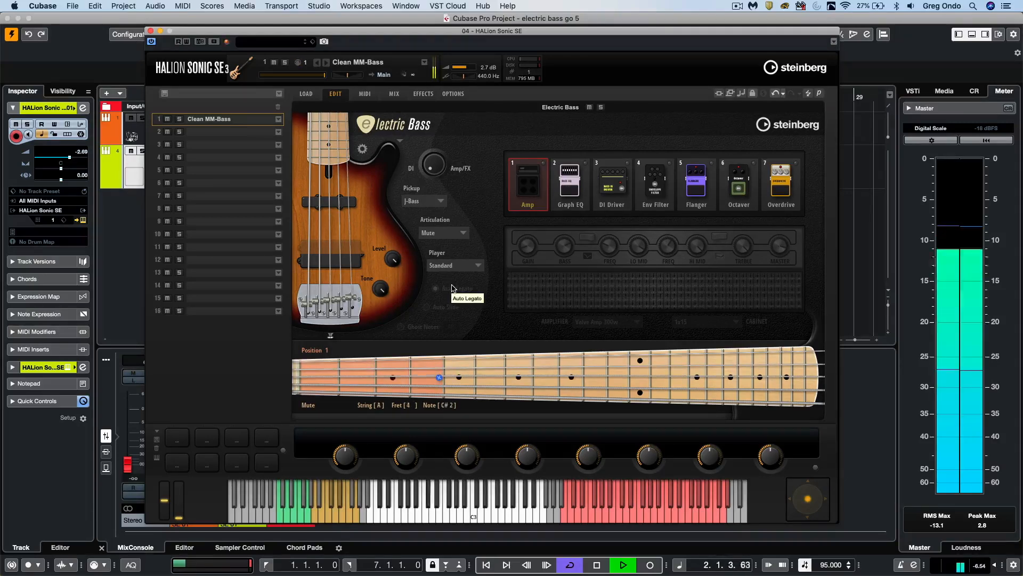
pyautogui.click(460, 234)
pyautogui.click(461, 296)
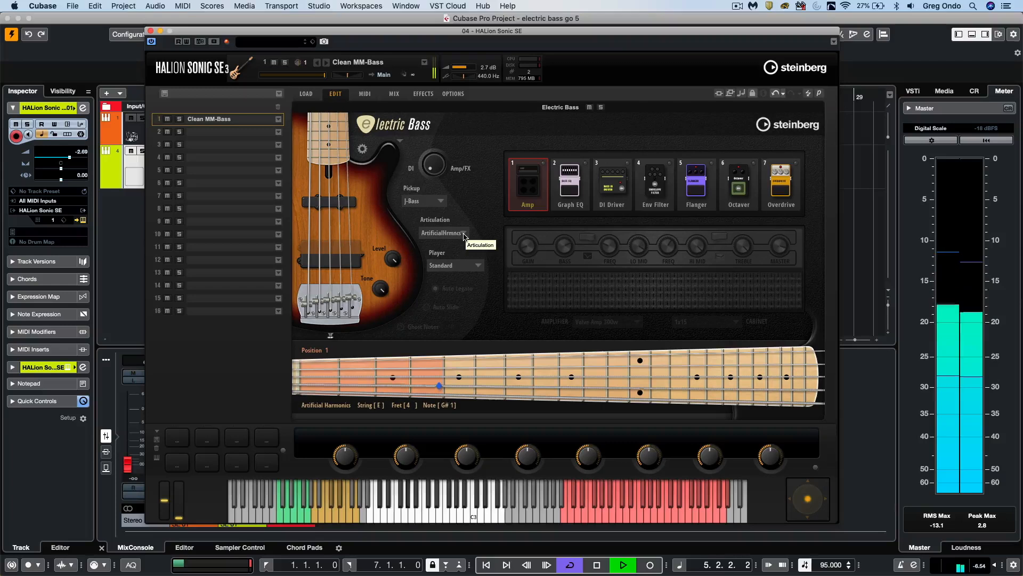
pyautogui.click(464, 236)
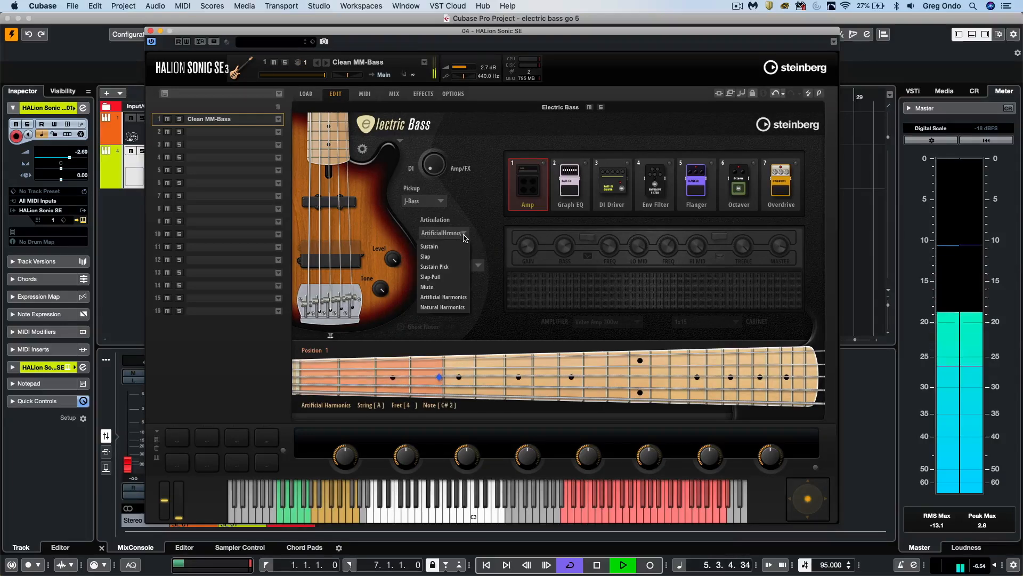
pyautogui.click(451, 314)
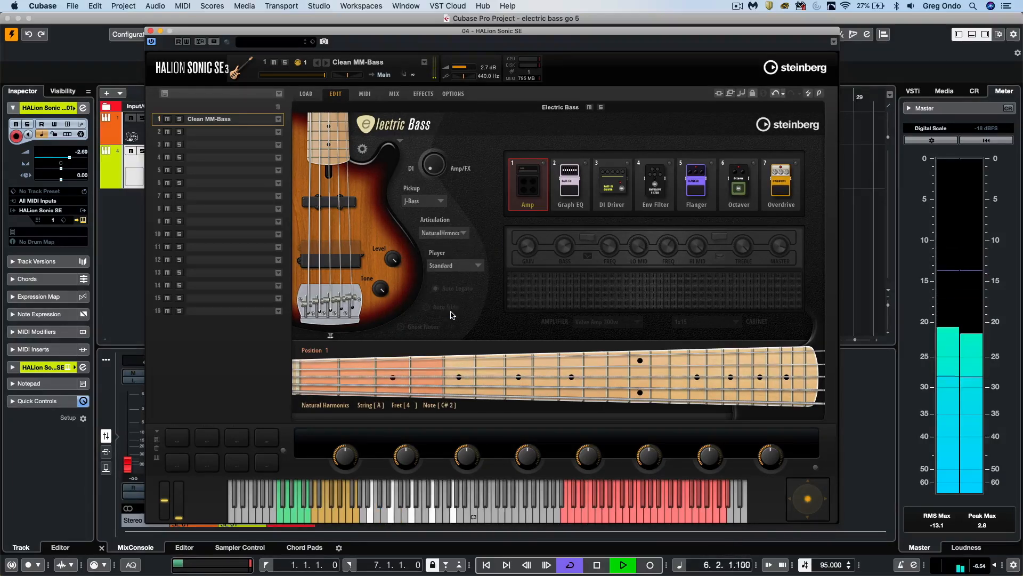
# - Switch the articulation from the harmonics back to Sustain and stop playback
pyautogui.click(465, 236)
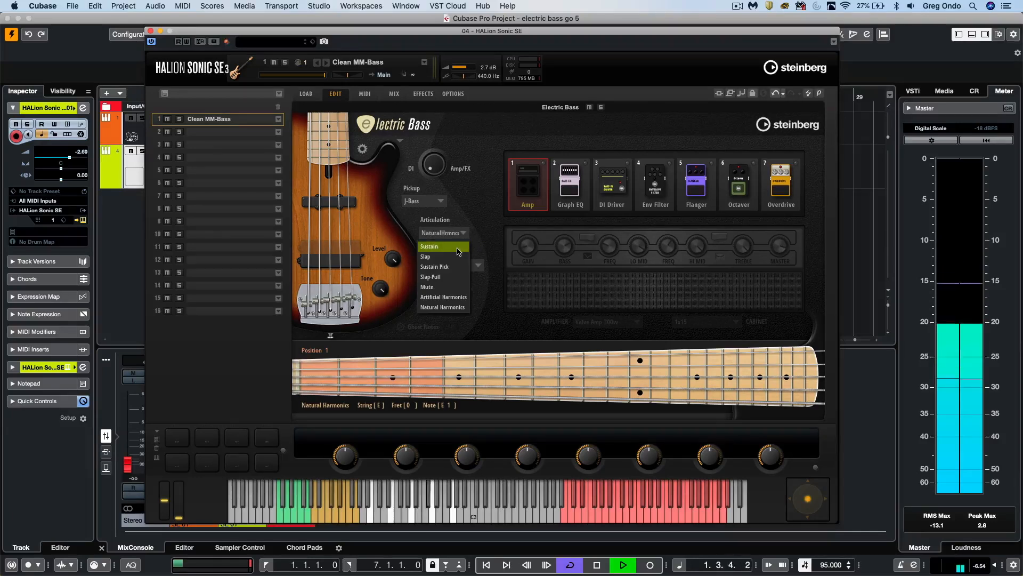
pyautogui.click(459, 250)
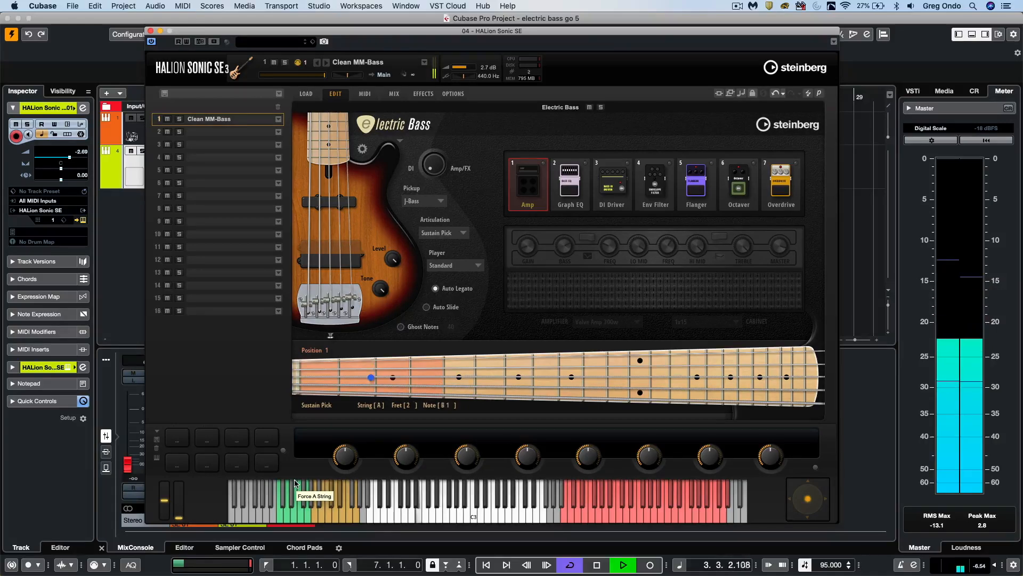
pyautogui.press('space')
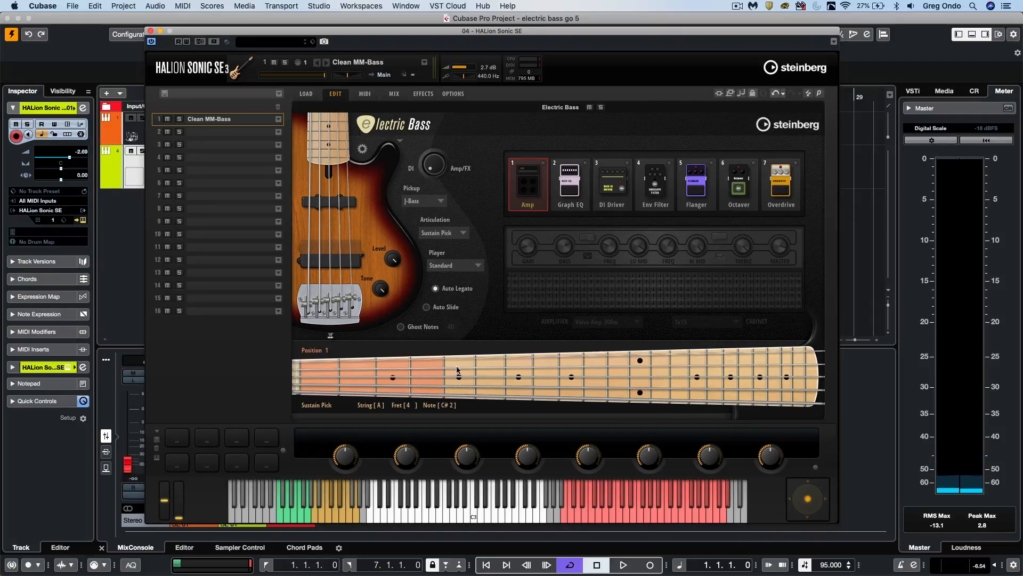
# - Start playback, audition the Blues, Country and Jazz player styles in turn, and stop playback with Jazz selected
pyautogui.press('space')
pyautogui.click(466, 267)
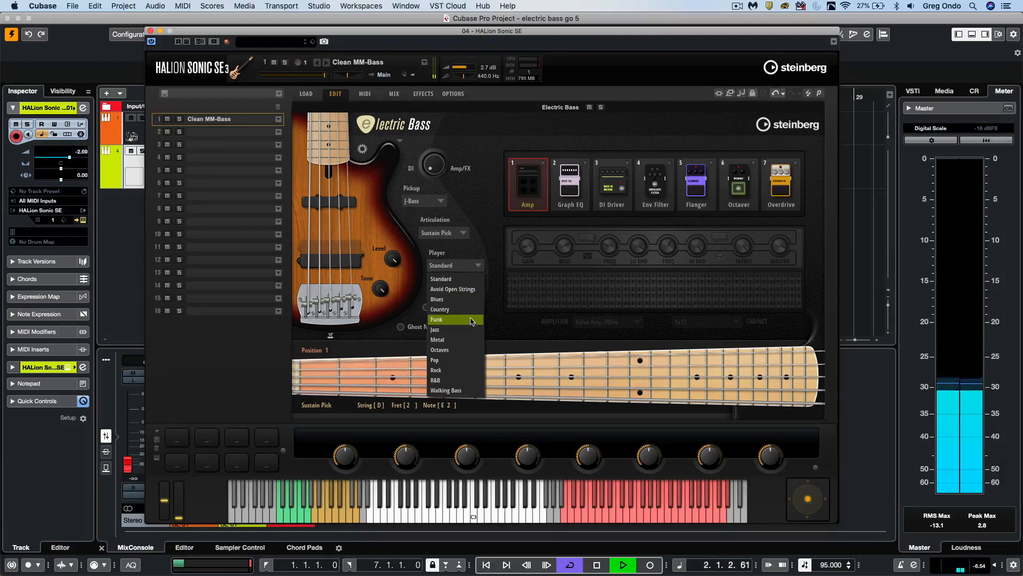
pyautogui.click(472, 299)
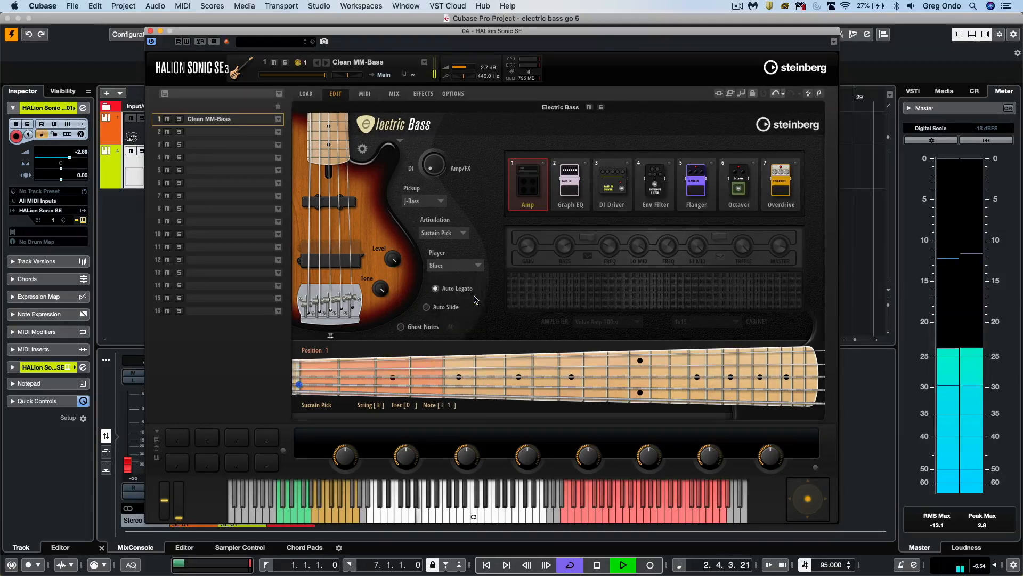
pyautogui.click(469, 267)
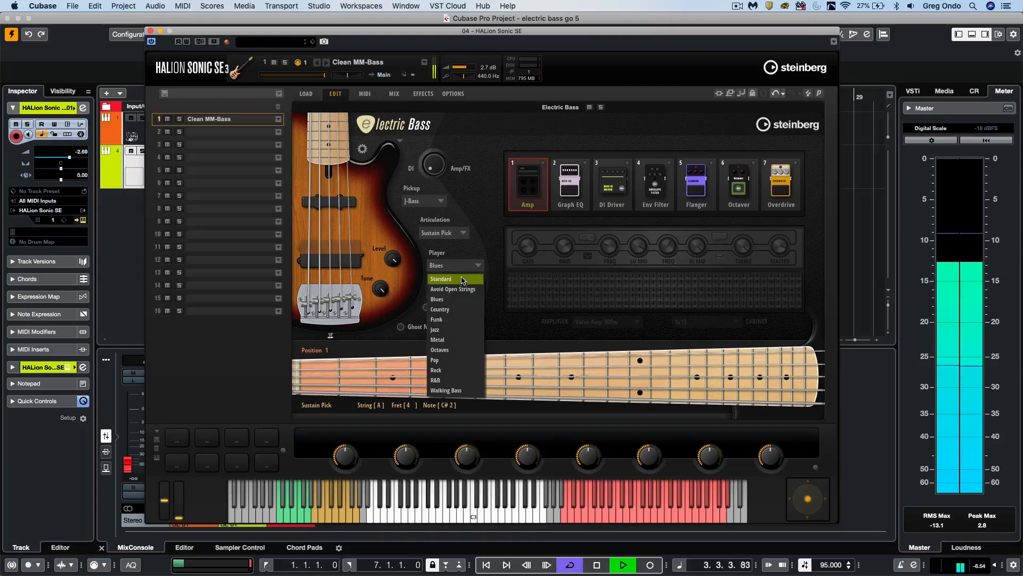
pyautogui.click(461, 310)
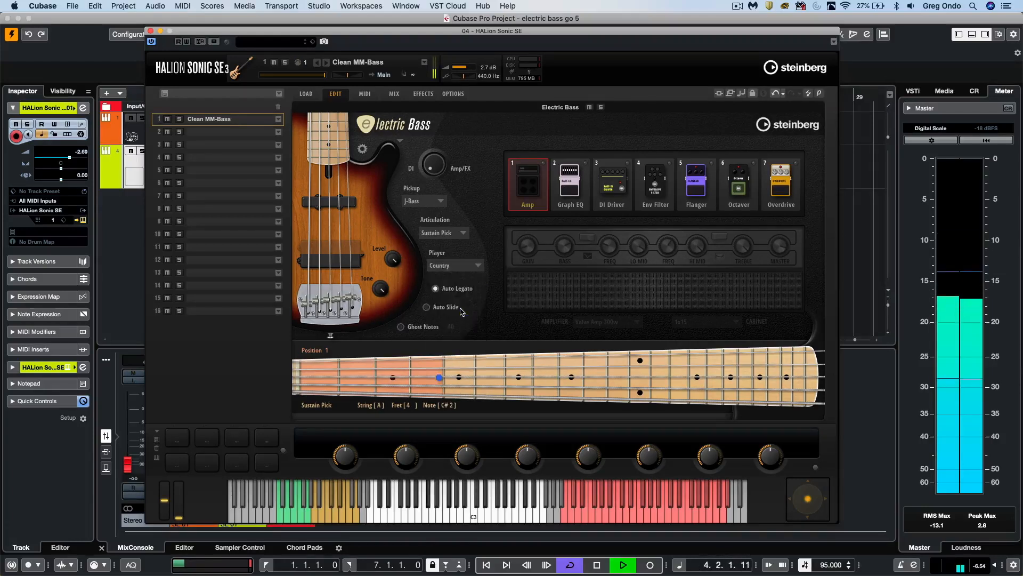
pyautogui.click(463, 266)
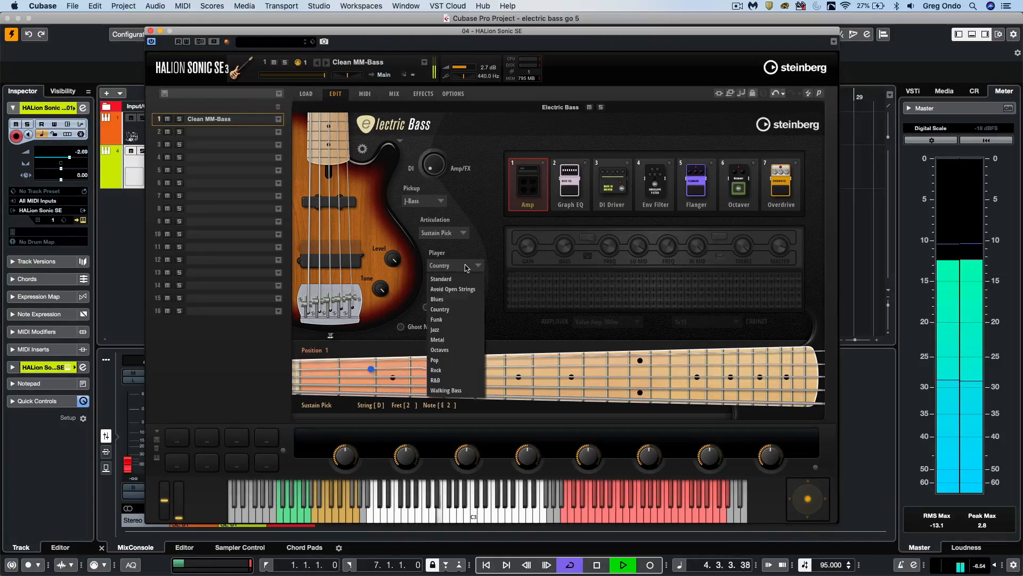
pyautogui.click(459, 329)
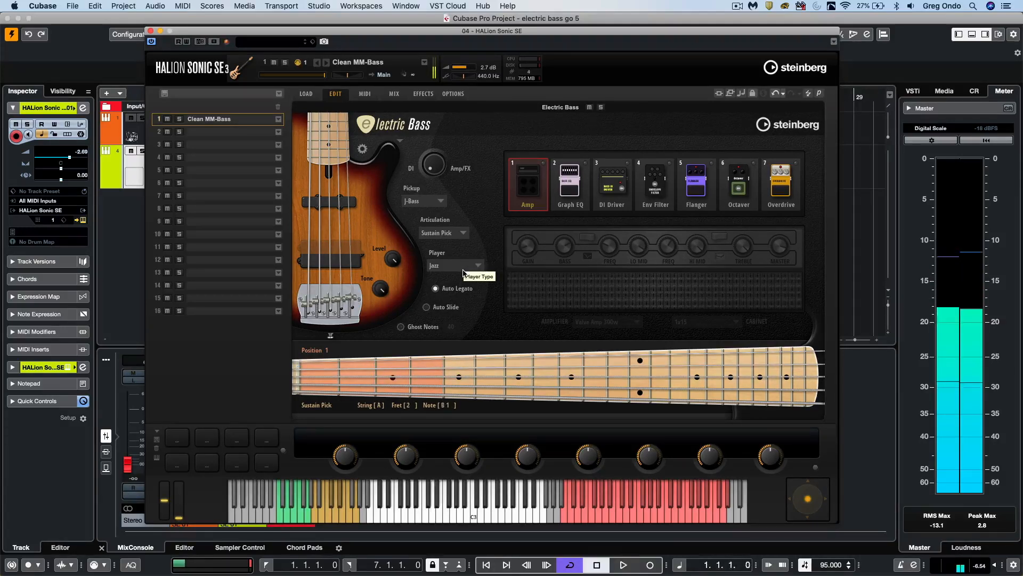
pyautogui.press('space')
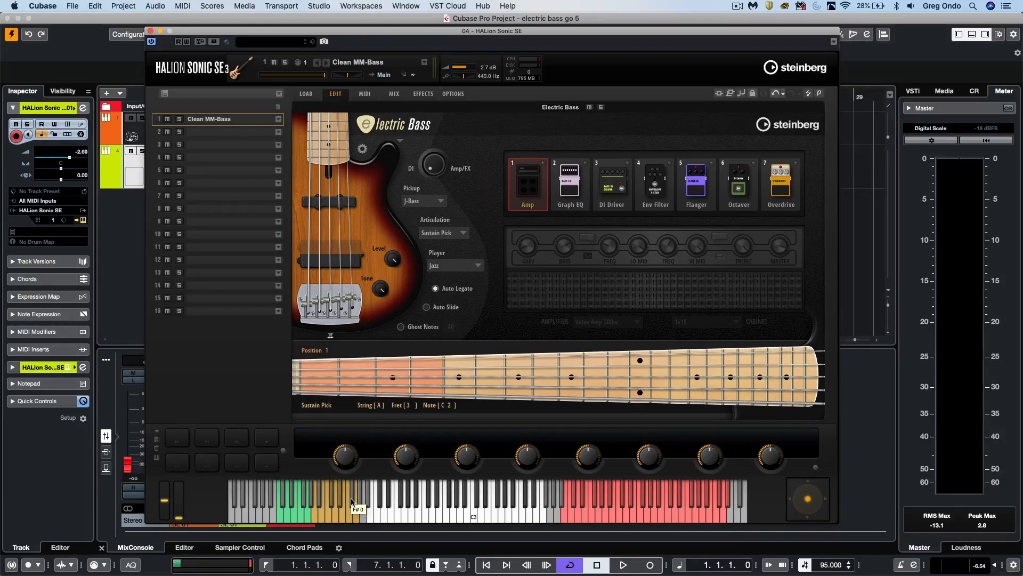
# - Move the instrument window clear of the project ruler and set the loop range to bars 17 to 20
pyautogui.click(351, 501)
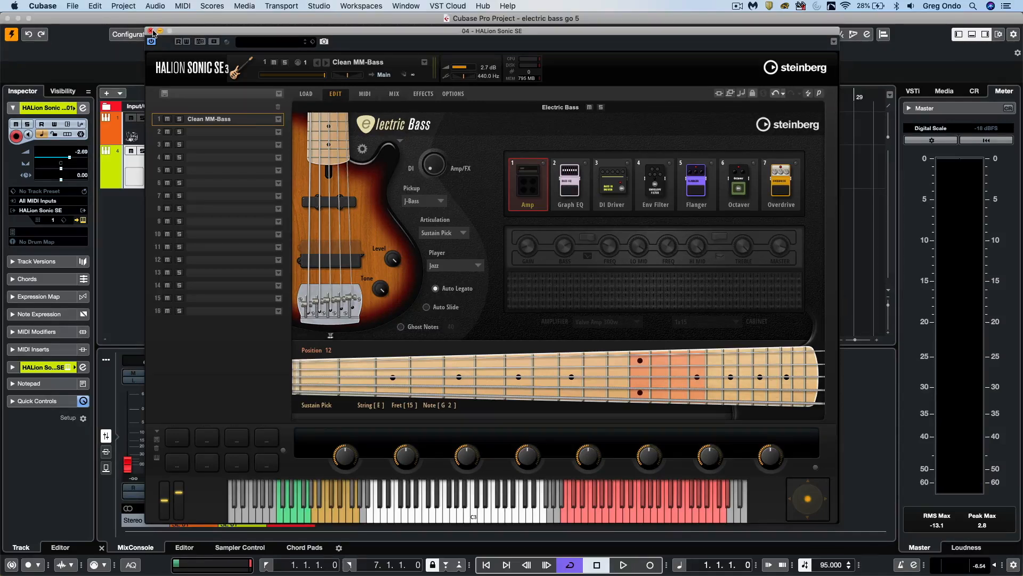
pyautogui.click(202, 24)
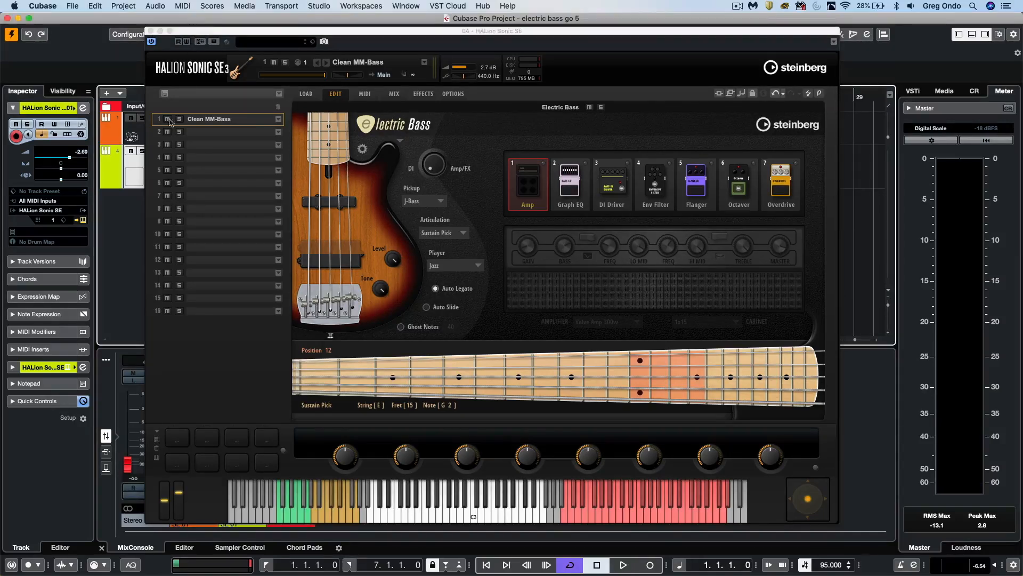
pyautogui.moveTo(210, 33); pyautogui.dragTo(171, 186)
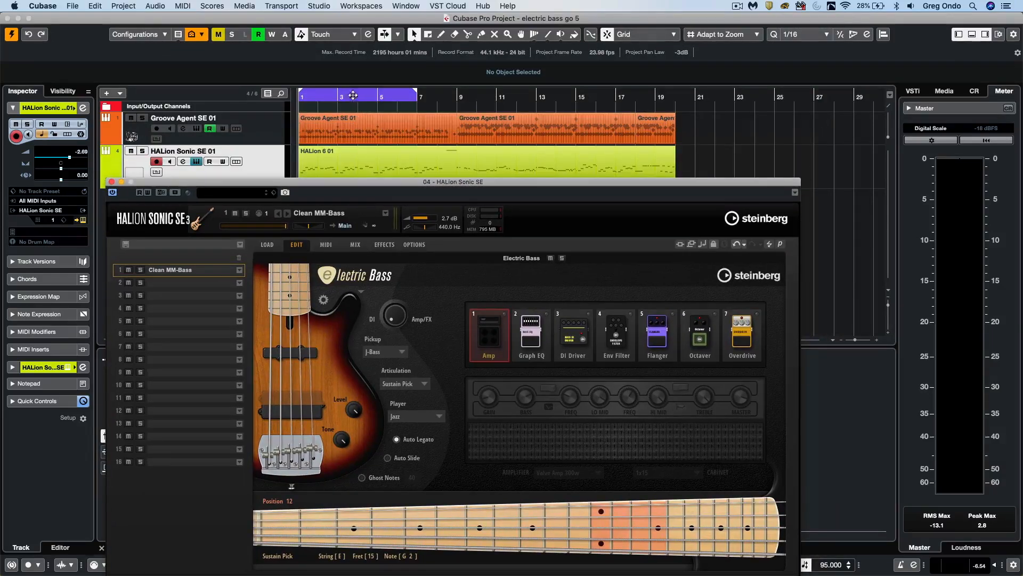
pyautogui.moveTo(351, 90); pyautogui.dragTo(558, 86)
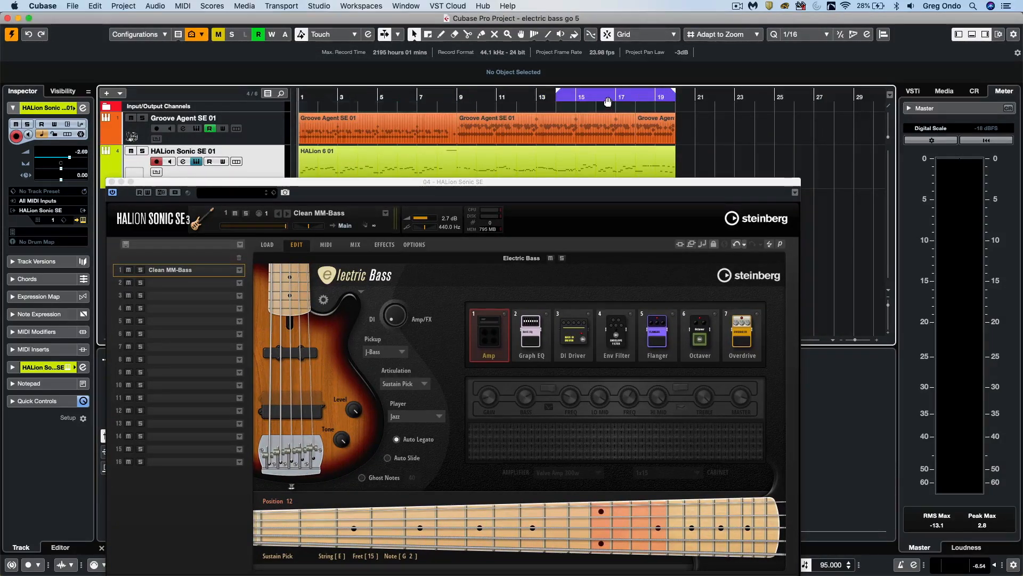
pyautogui.click(599, 94)
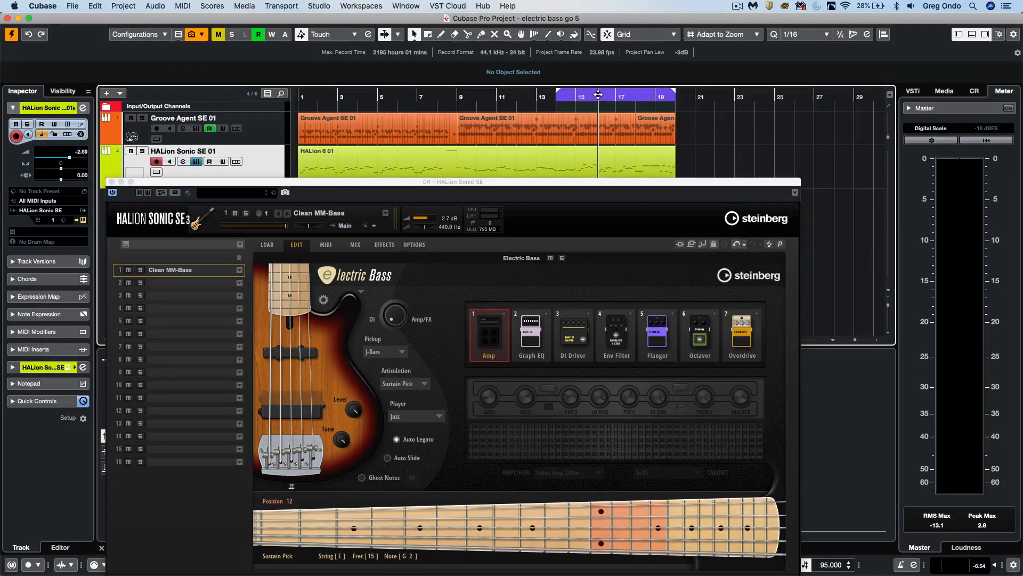
pyautogui.moveTo(557, 85); pyautogui.dragTo(595, 94)
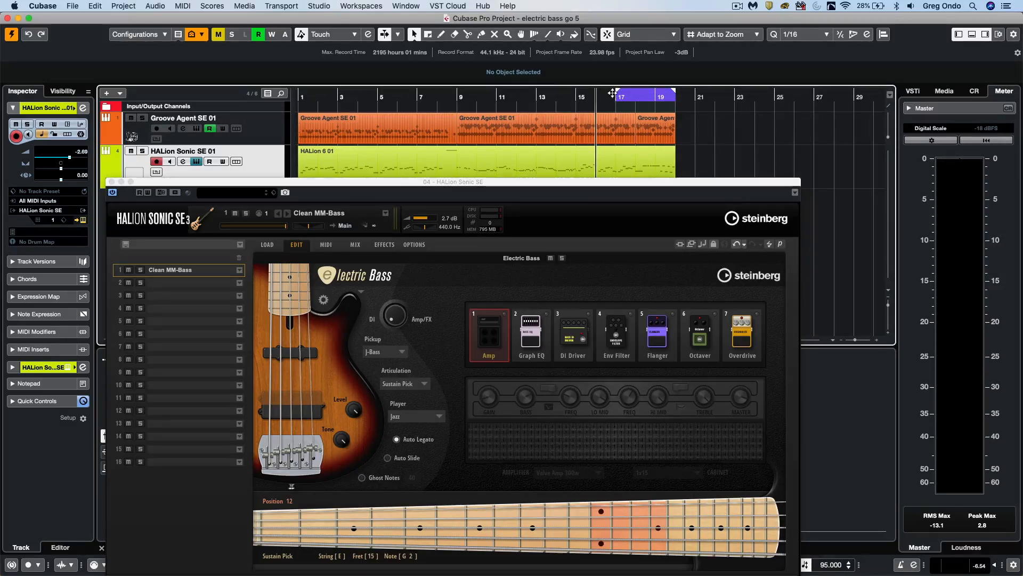
# - Reposition the instrument window to watch the fretboard during the bar 17 to 20 loop, and stop playback after listening
pyautogui.moveTo(539, 180); pyautogui.dragTo(563, 65)
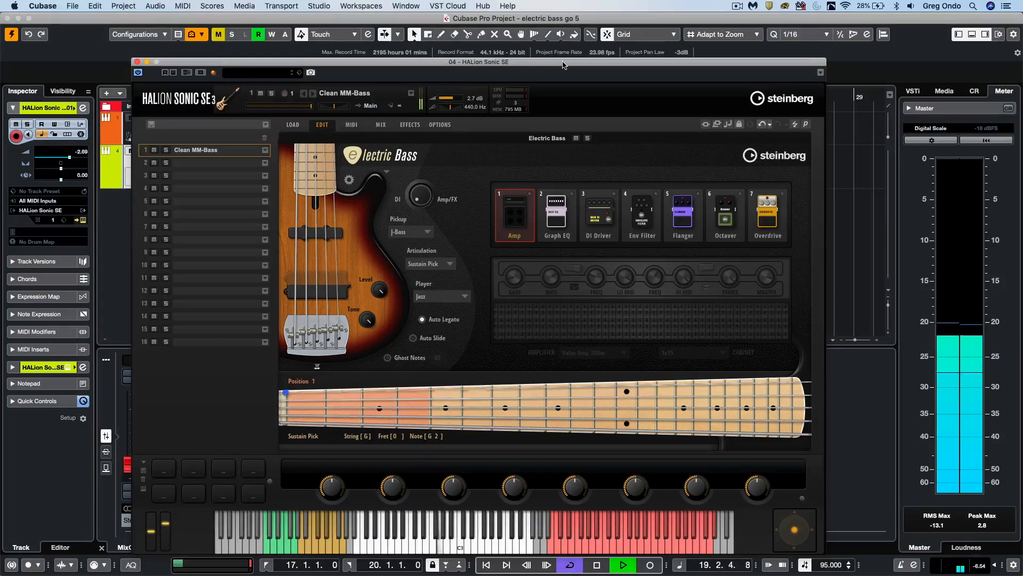
pyautogui.press('space')
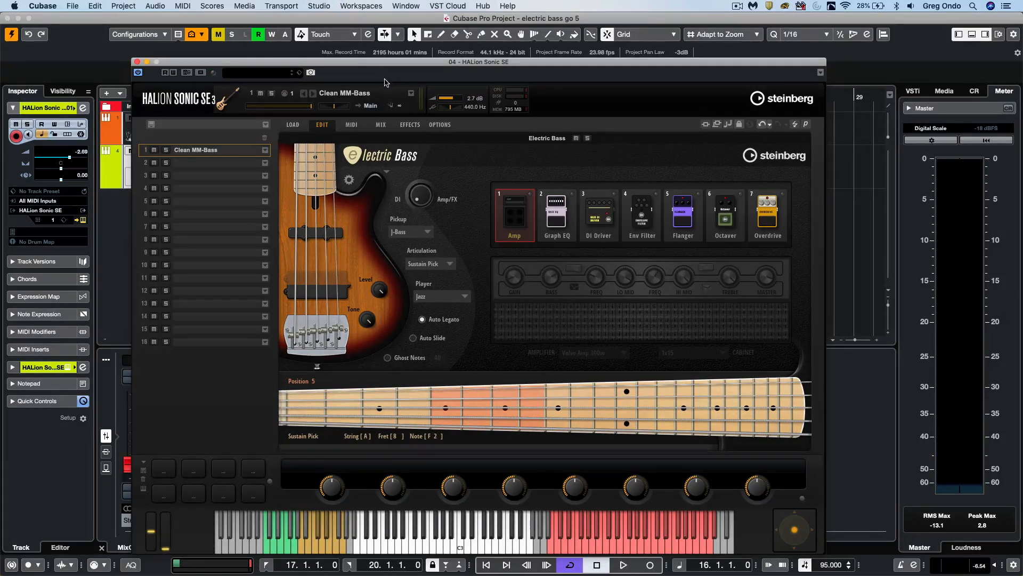
pyautogui.moveTo(523, 63); pyautogui.dragTo(578, 60)
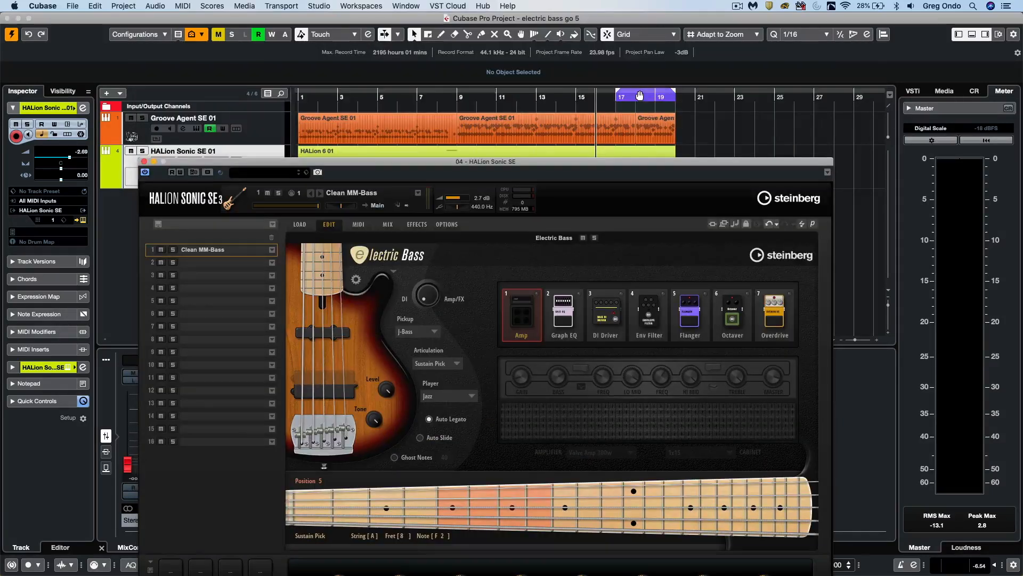
# - Set the loop range to bars 7 to 15, place the cursor at bar 7, and play and stop that section
pyautogui.moveTo(631, 97); pyautogui.dragTo(609, 98)
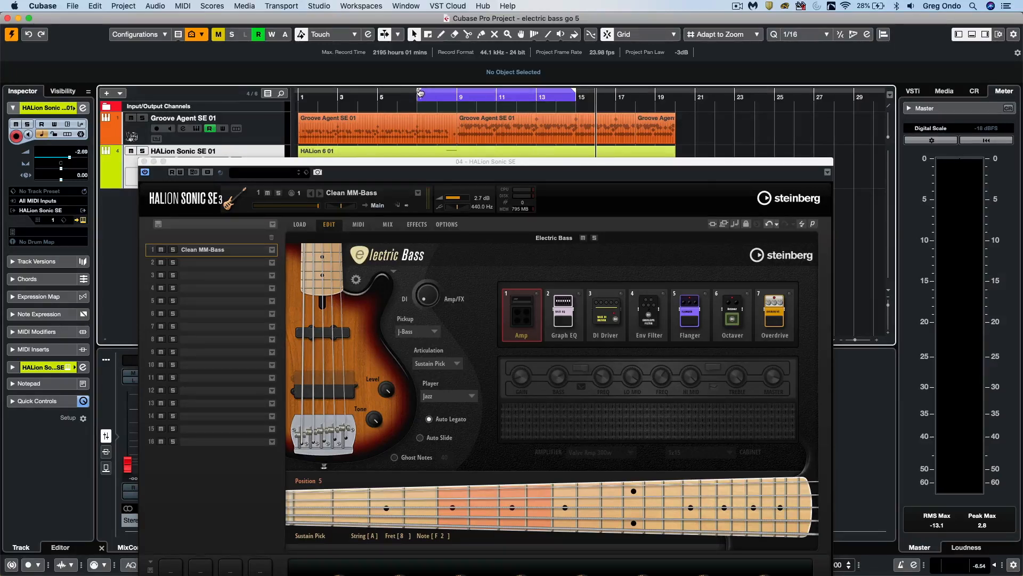
pyautogui.click(412, 97)
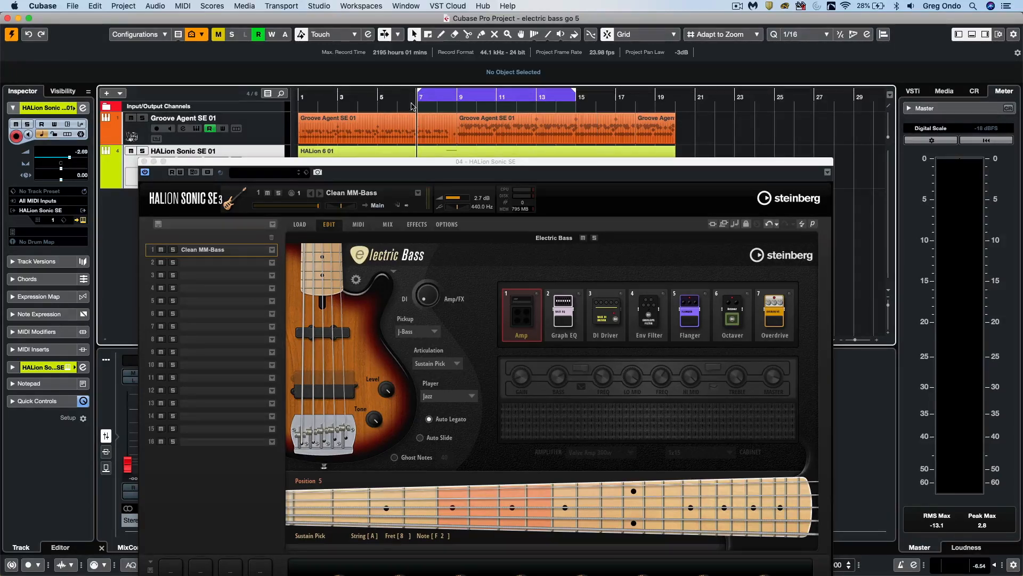
pyautogui.moveTo(550, 161); pyautogui.dragTo(593, 46)
pyautogui.press('space')
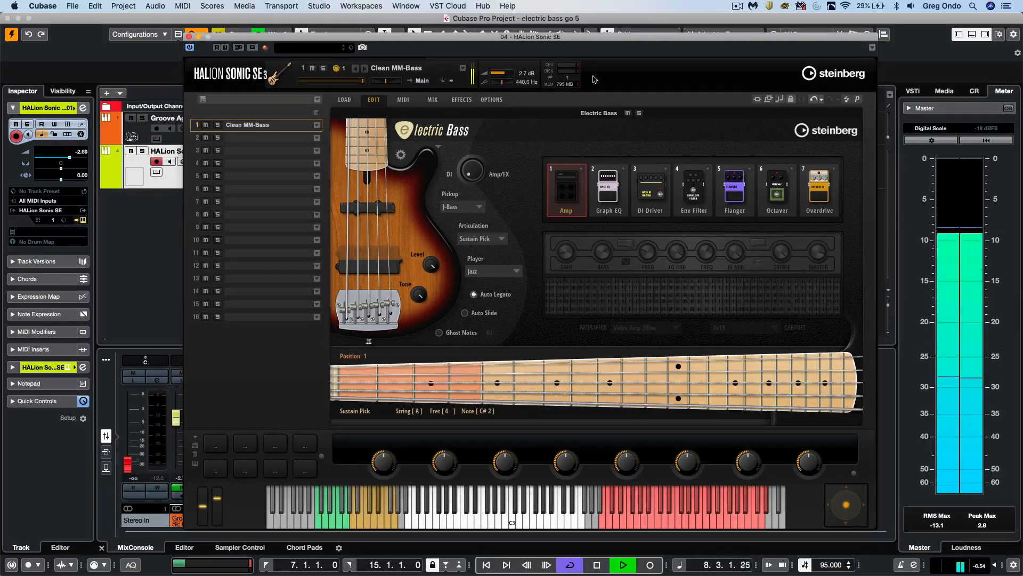
pyautogui.press('space')
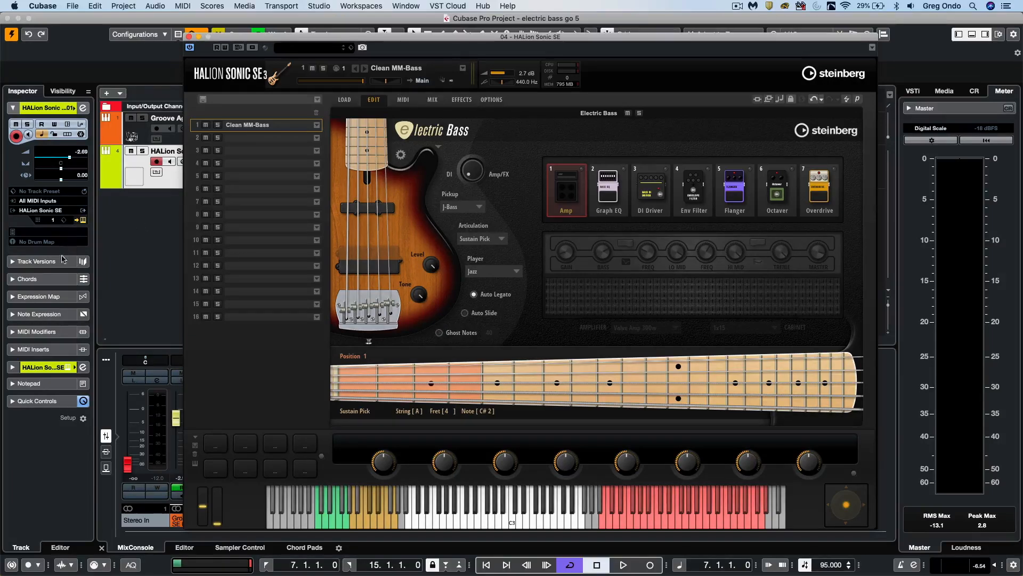
# - Create an expression map for the HALion Sonic SE track by importing its key switches, and close the map setup window
pyautogui.click(60, 296)
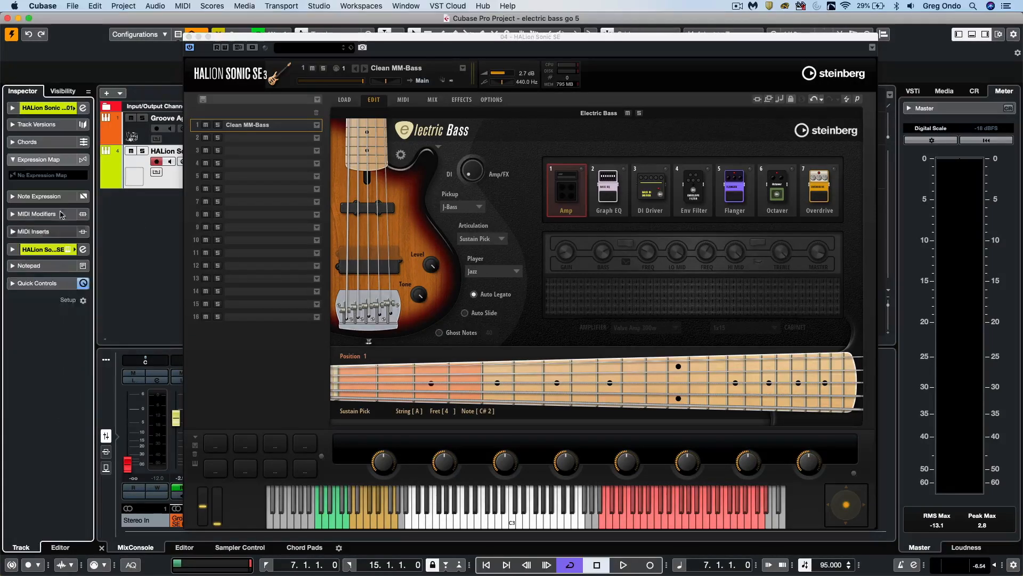
pyautogui.click(56, 176)
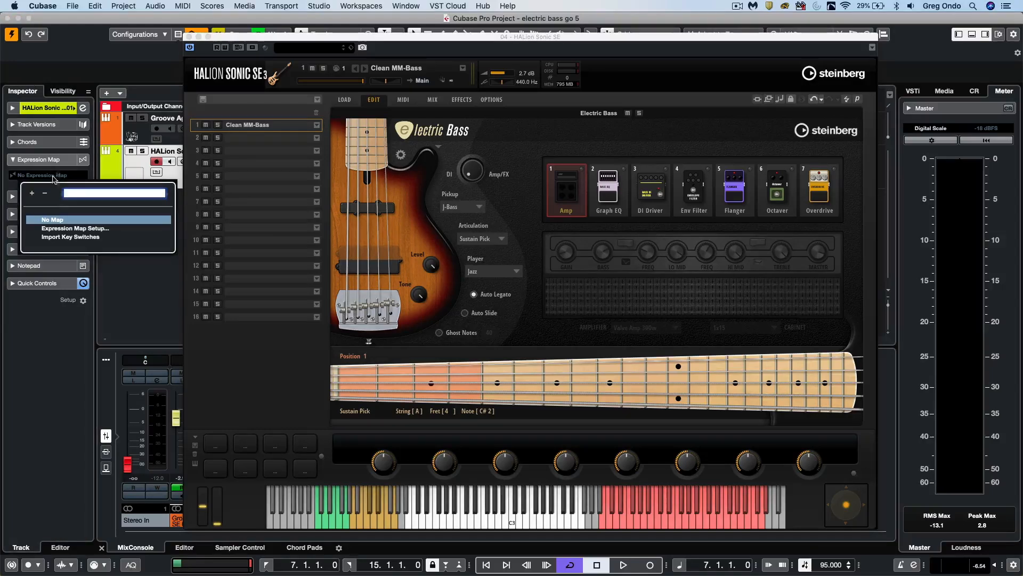
pyautogui.click(89, 237)
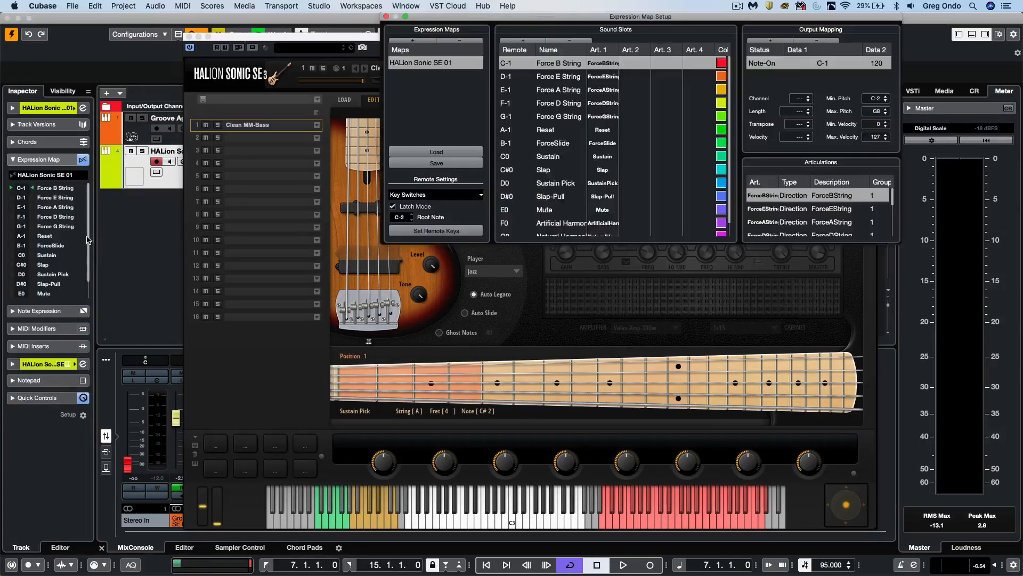
pyautogui.click(387, 17)
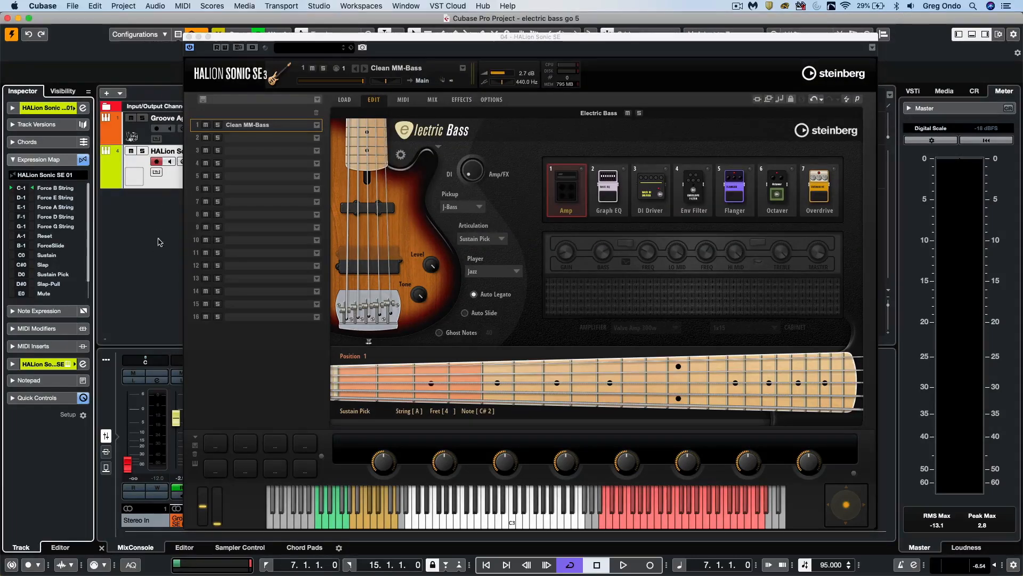
# - Open the HALion 6 01 part in the Key Editor and display an enlarged Articulations/Dynamics lane
pyautogui.moveTo(331, 40); pyautogui.dragTo(556, 34)
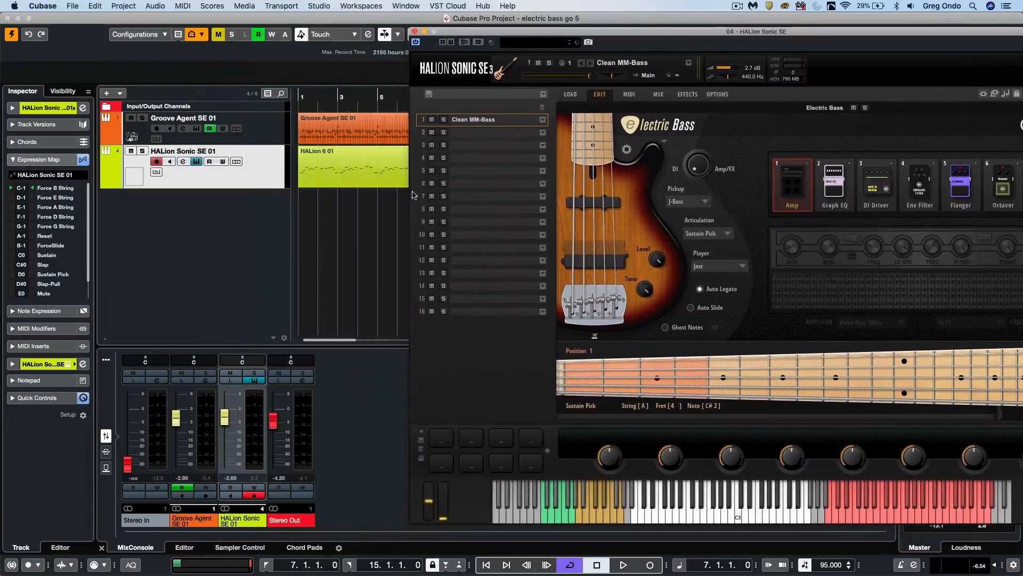
pyautogui.doubleClick(383, 170)
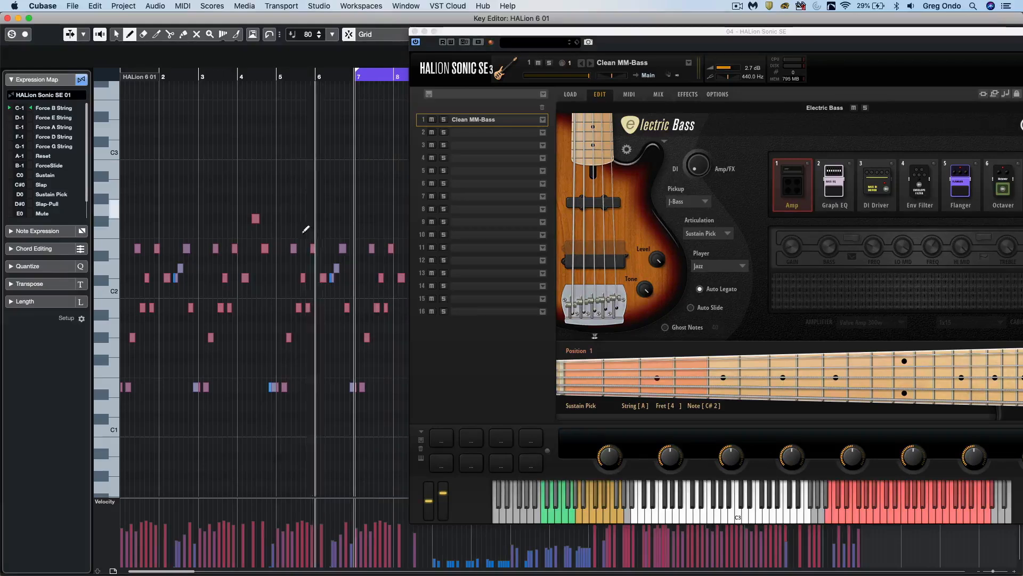
pyautogui.click(114, 504)
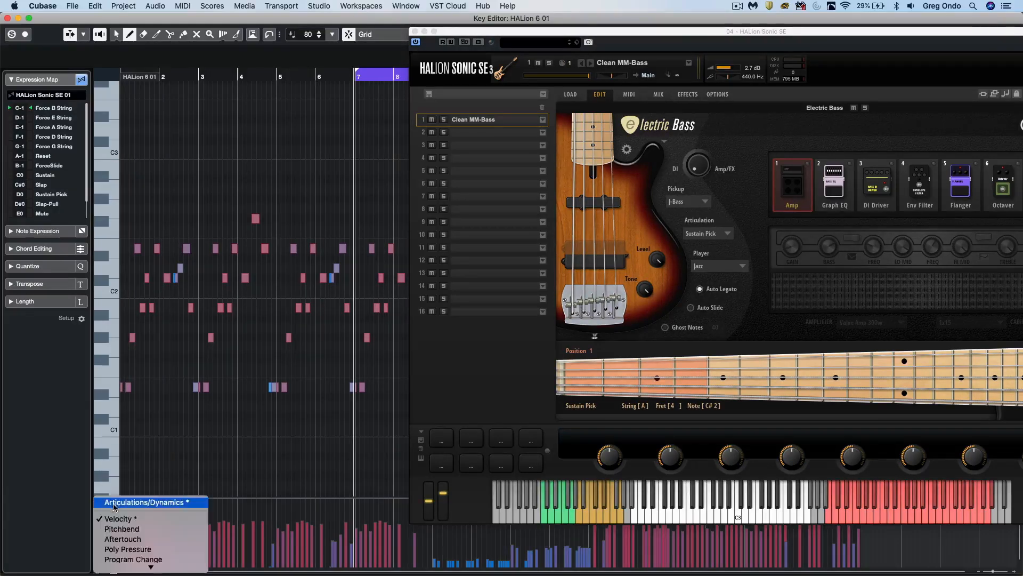
pyautogui.click(154, 503)
pyautogui.moveTo(227, 478); pyautogui.dragTo(266, 363)
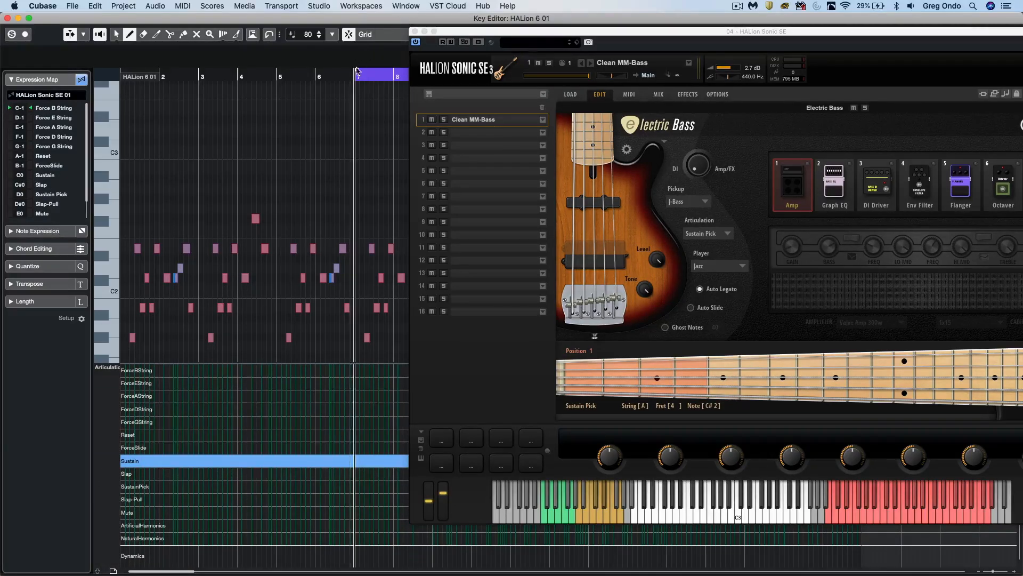
# - Extend the loop start to bar 1 and, during playback, add Slap near bar 5, SustainPick after bar 6, Slap-Pull mid-bar 7 and Mute late in bar 8
pyautogui.moveTo(357, 73); pyautogui.dragTo(146, 71)
pyautogui.press('space')
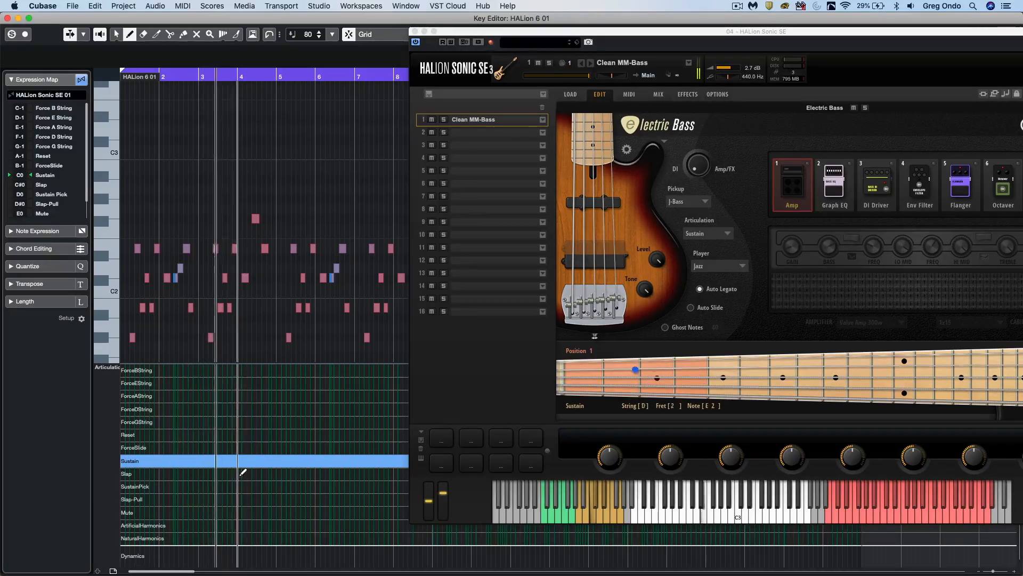
pyautogui.click(275, 474)
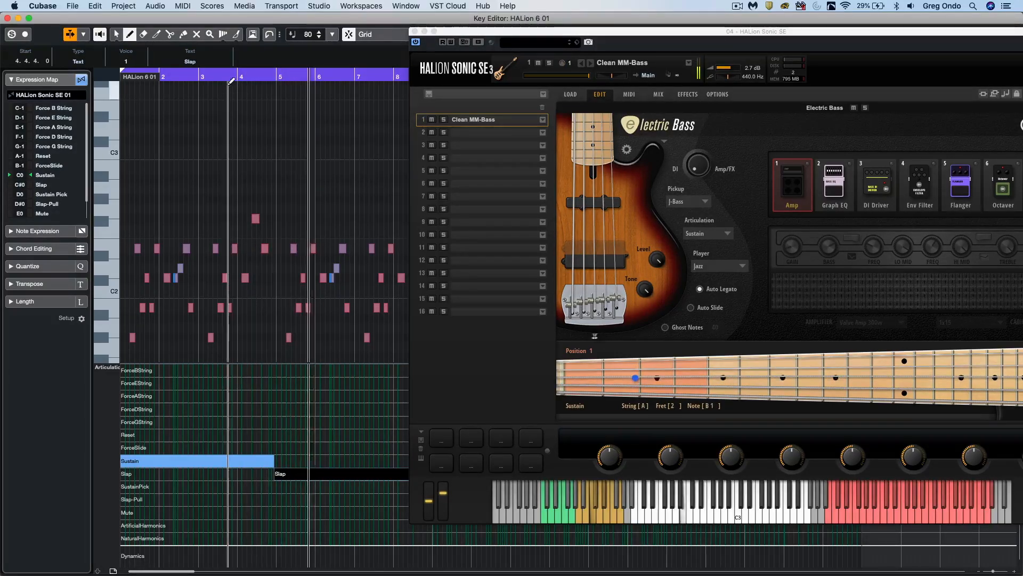
pyautogui.click(325, 486)
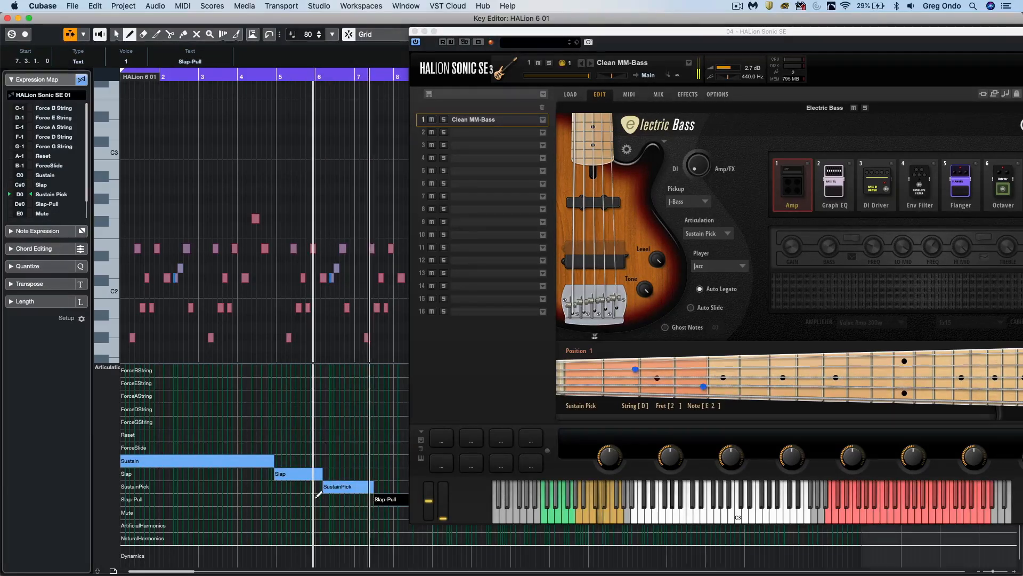
pyautogui.click(377, 499)
pyautogui.moveTo(495, 31); pyautogui.dragTo(676, 19)
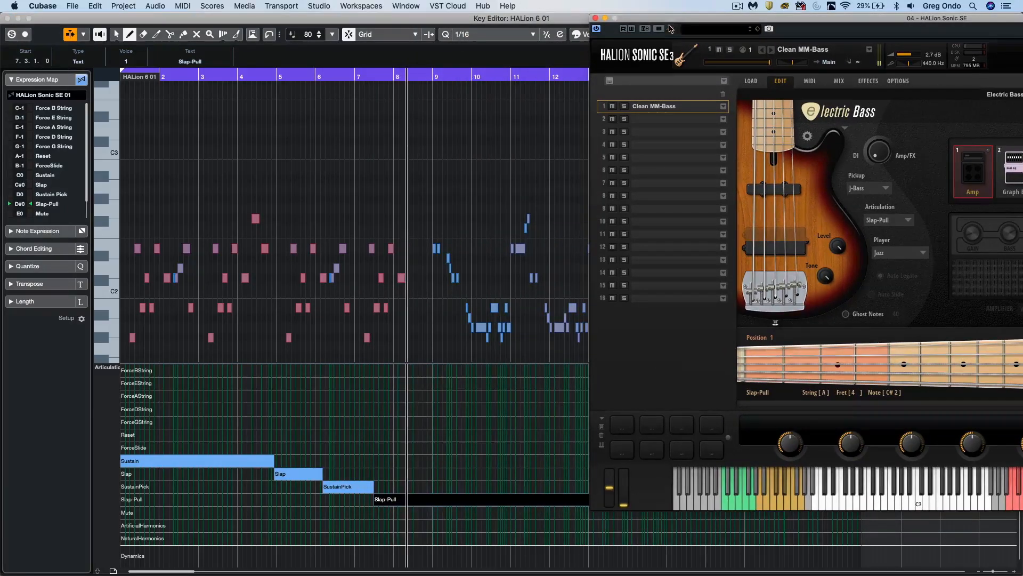
pyautogui.click(425, 512)
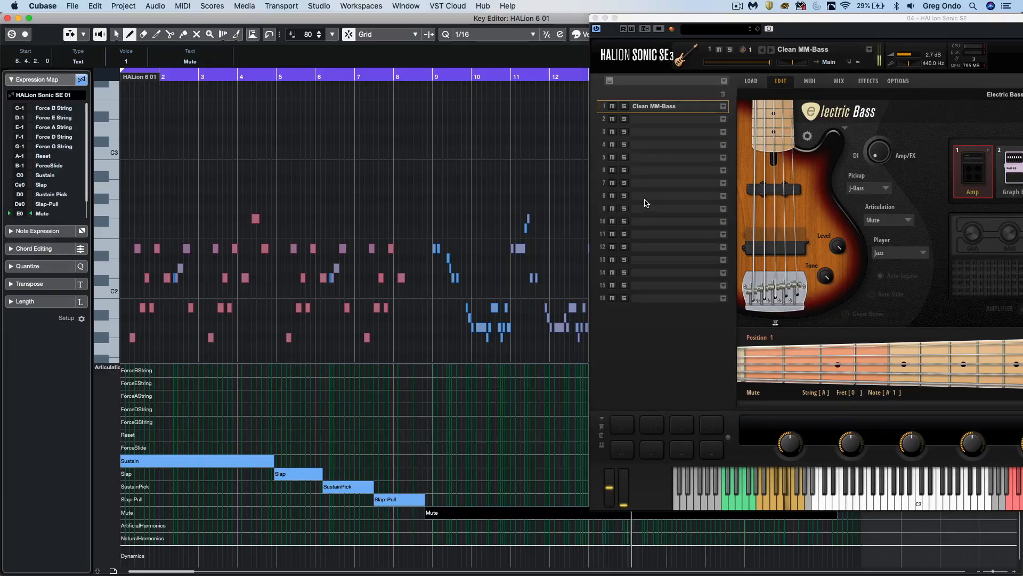
# - Move the instrument window off the note grid and replace the Slap articulation near bar 5 with Reset
pyautogui.moveTo(645, 14); pyautogui.dragTo(839, 234)
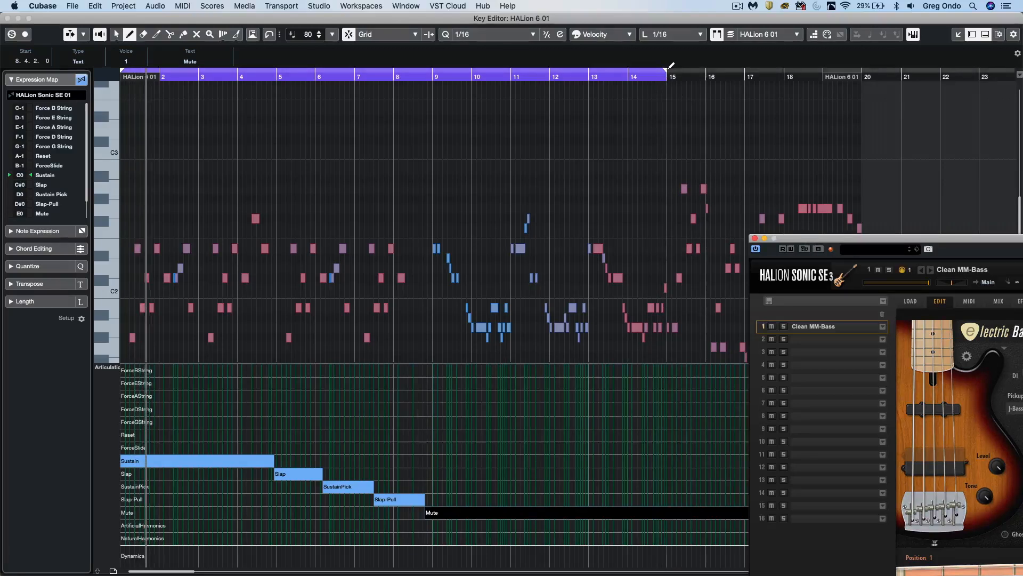
pyautogui.click(276, 434)
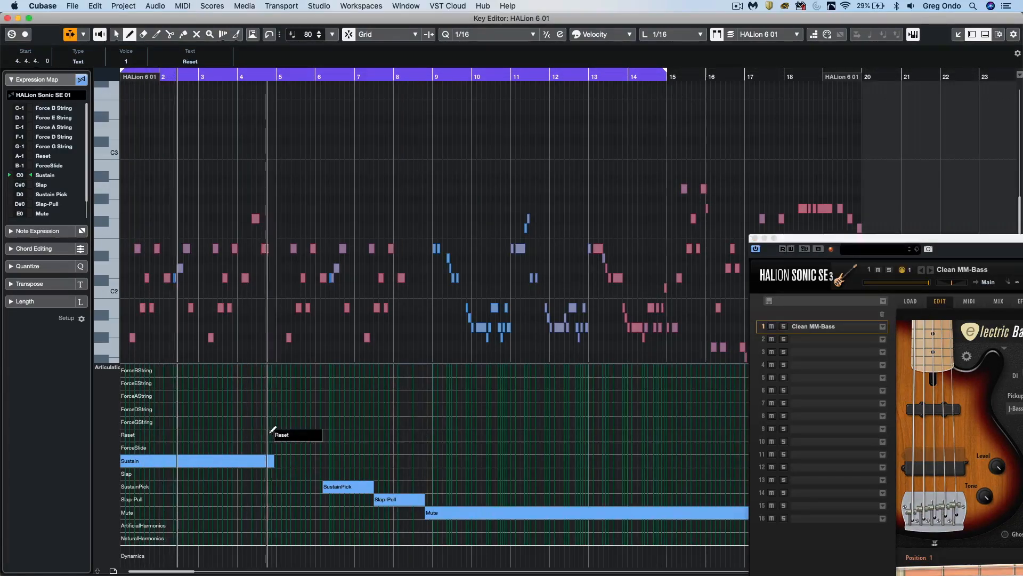
# - Stop playback, undo the programmed articulation changes back to Sustain throughout, and close the Key Editor
pyautogui.press('space')
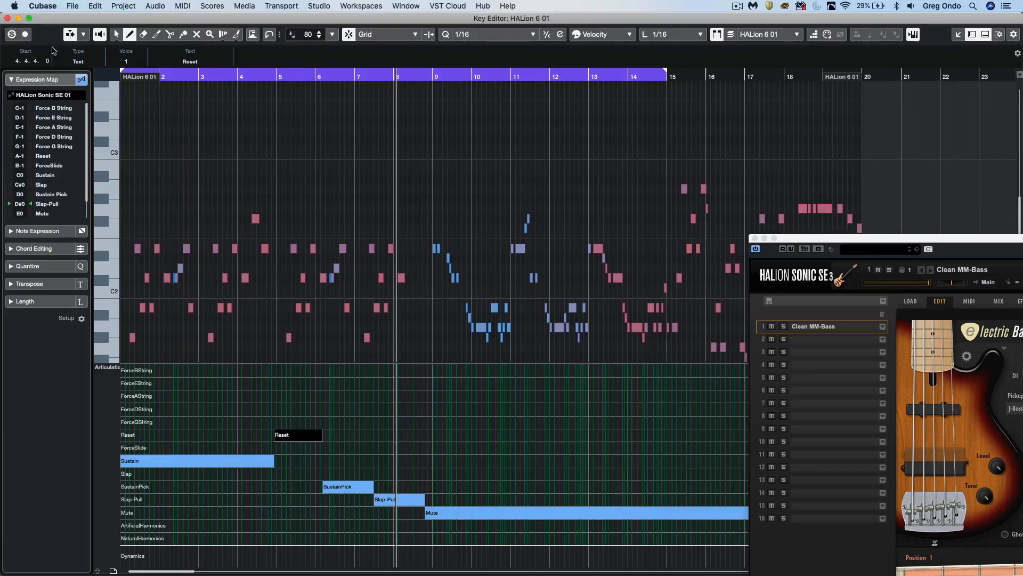
pyautogui.press('super+z')
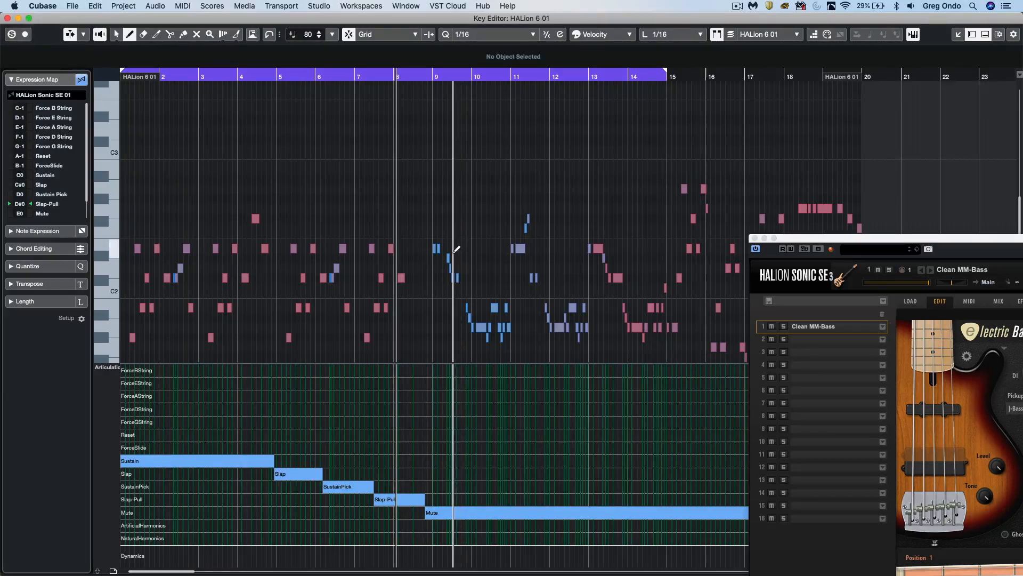
pyautogui.press('super+z')
pyautogui.press('super+z')
pyautogui.press('super+z')
pyautogui.press('super+z')
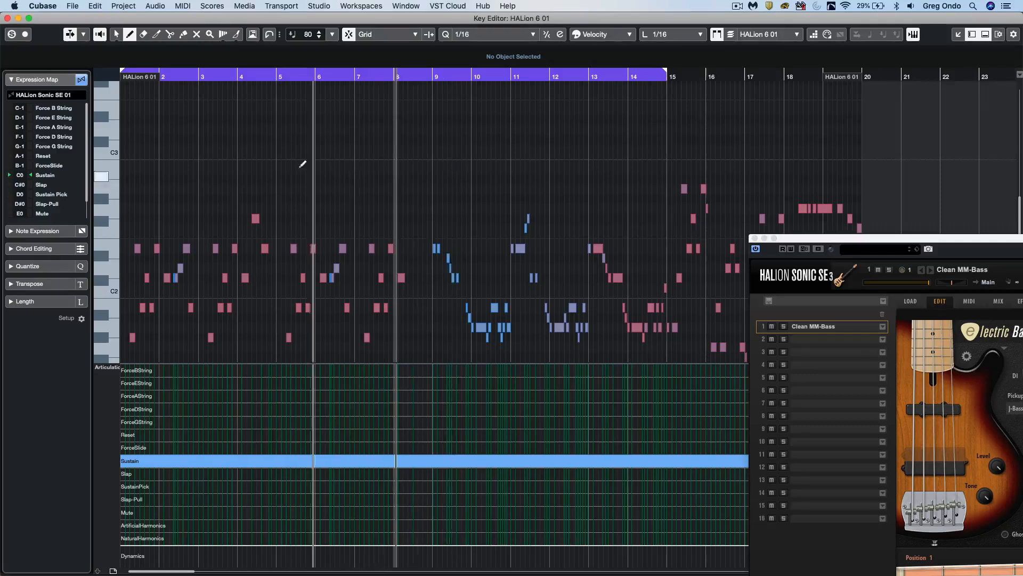
pyautogui.click(8, 18)
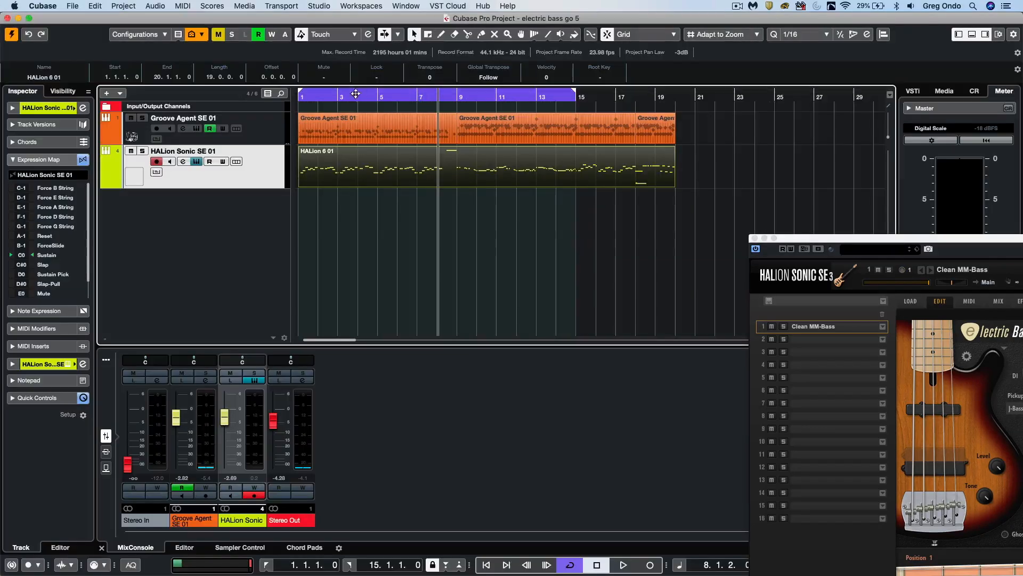
# - Return to the project start, reposition the HALion Sonic SE window fully into view, and start playback with the Amp effect on
pyautogui.press('Home')
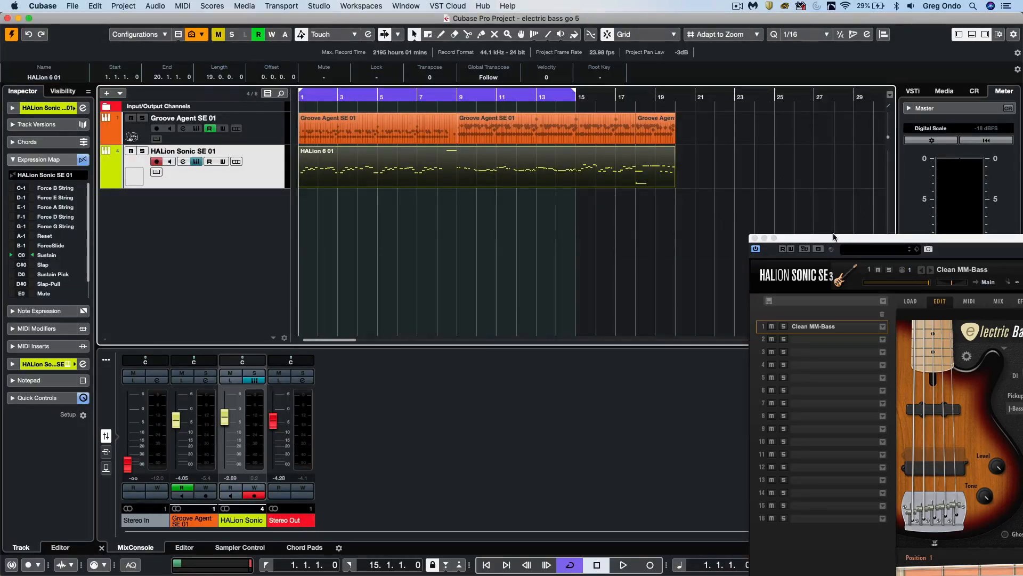
pyautogui.moveTo(835, 237); pyautogui.dragTo(214, 35)
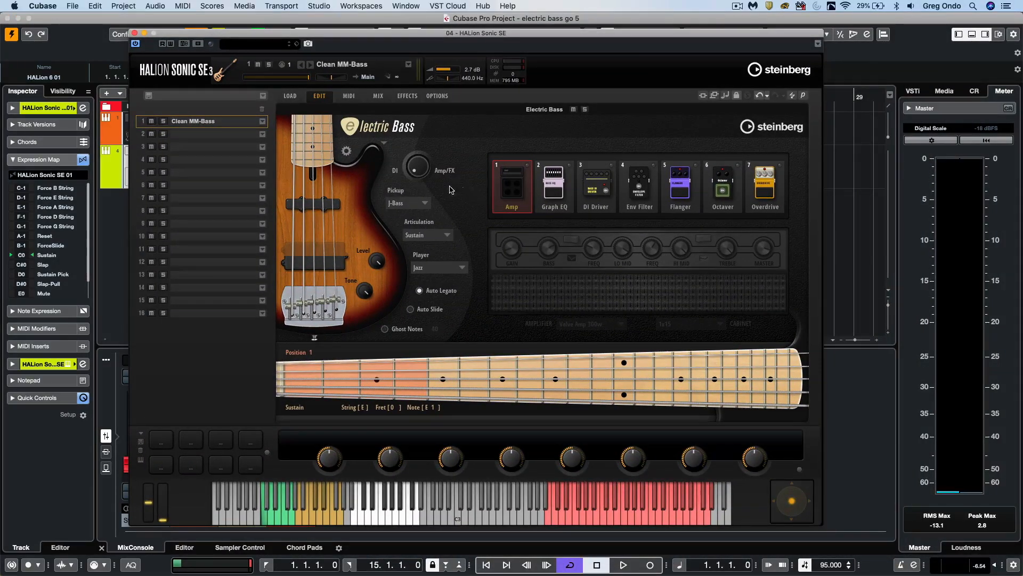
pyautogui.press('space')
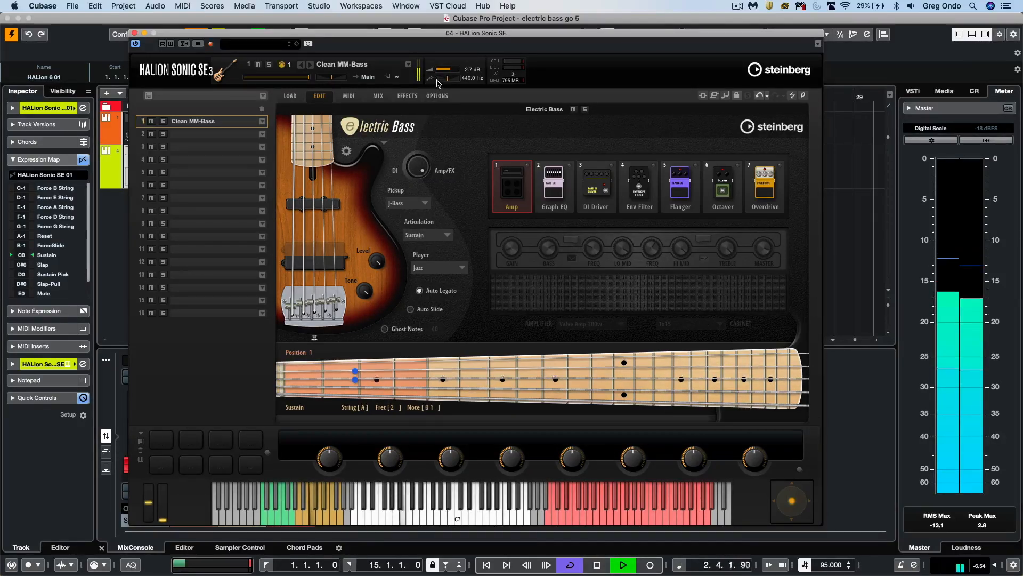
pyautogui.click(528, 165)
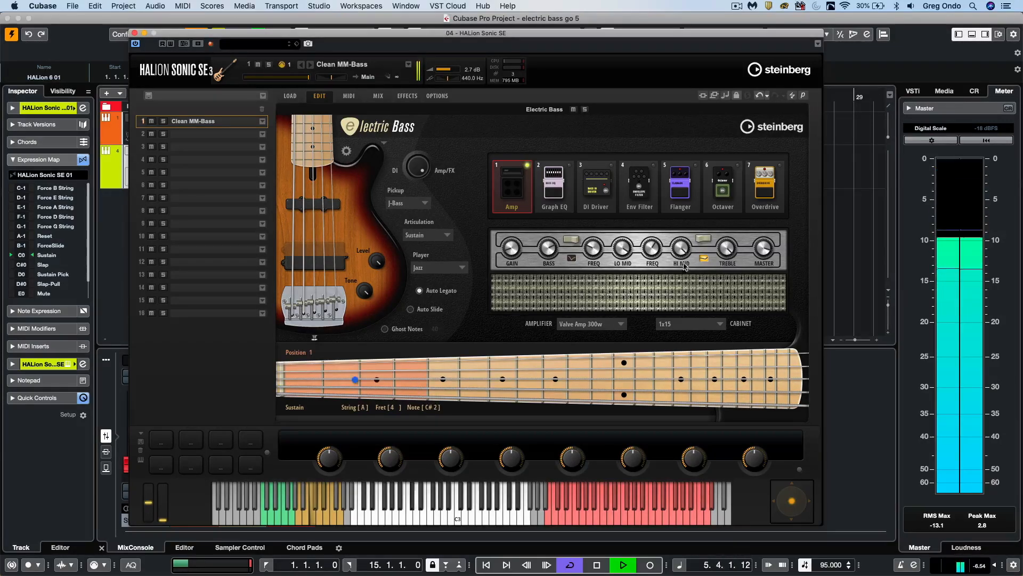
# - Audition the Green T 600w and Paradise 880w amplifiers, and return to Valve Amp 300w
pyautogui.click(613, 324)
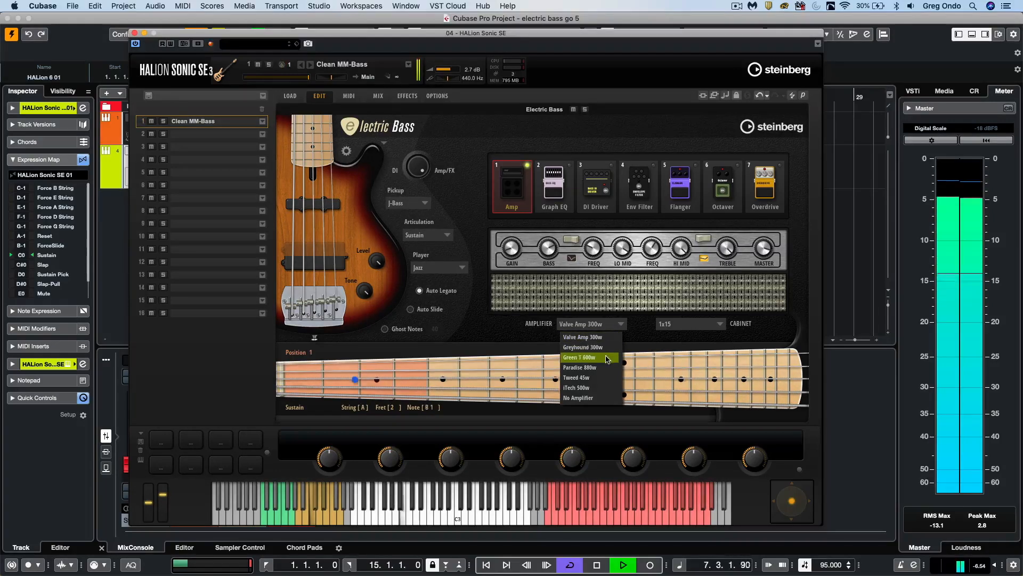
pyautogui.click(607, 357)
pyautogui.click(613, 329)
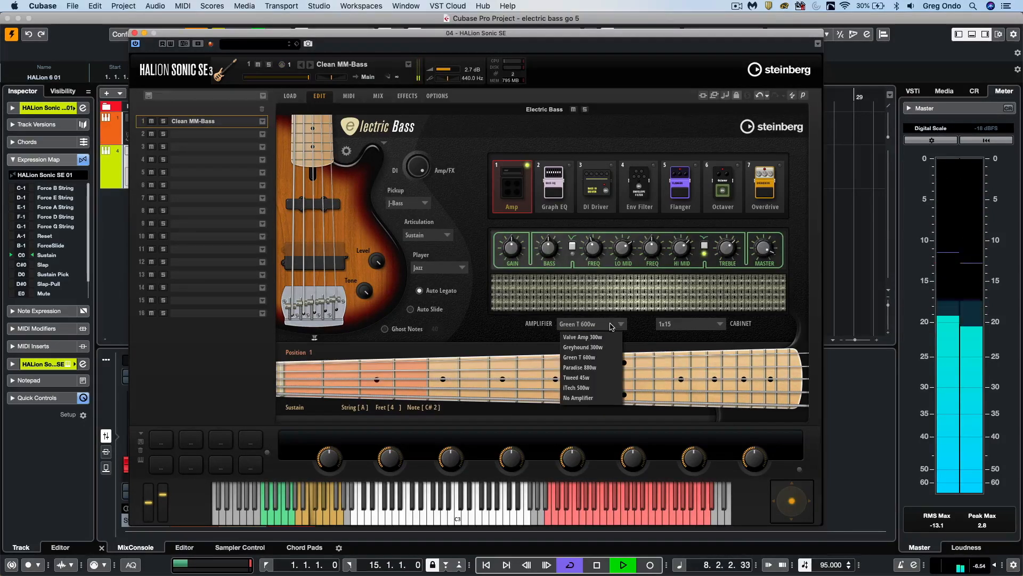
pyautogui.click(601, 365)
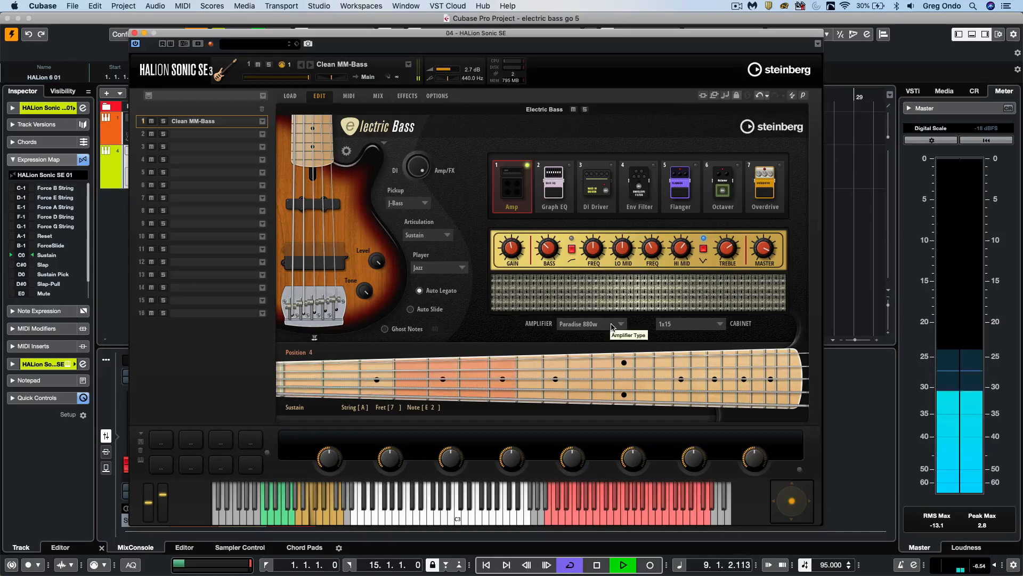
pyautogui.click(611, 325)
pyautogui.click(598, 338)
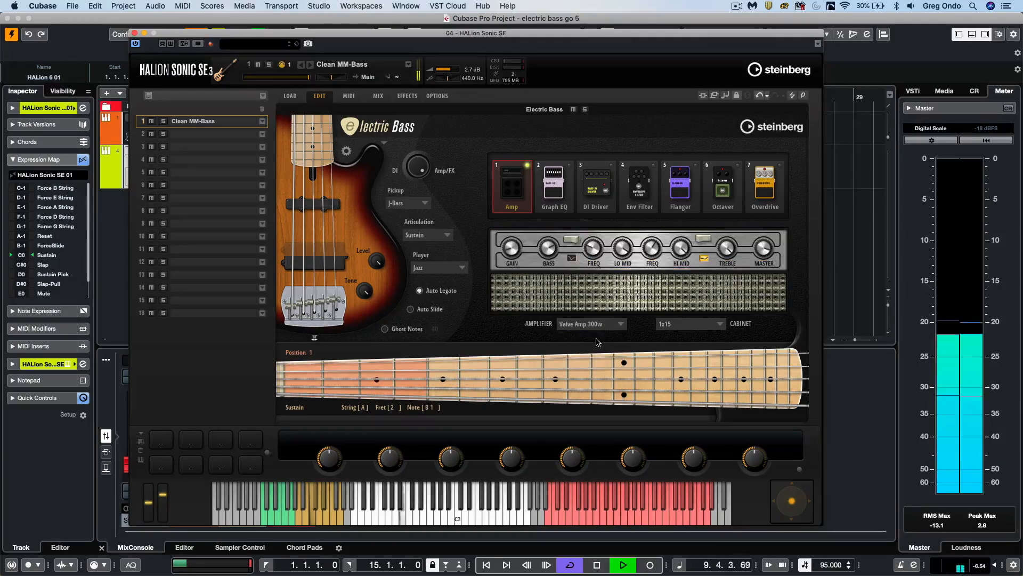
# - Audition the 4x12 cabinet, return to 1x15, and compare the bass sound with the Amp bypassed and engaged
pyautogui.click(701, 323)
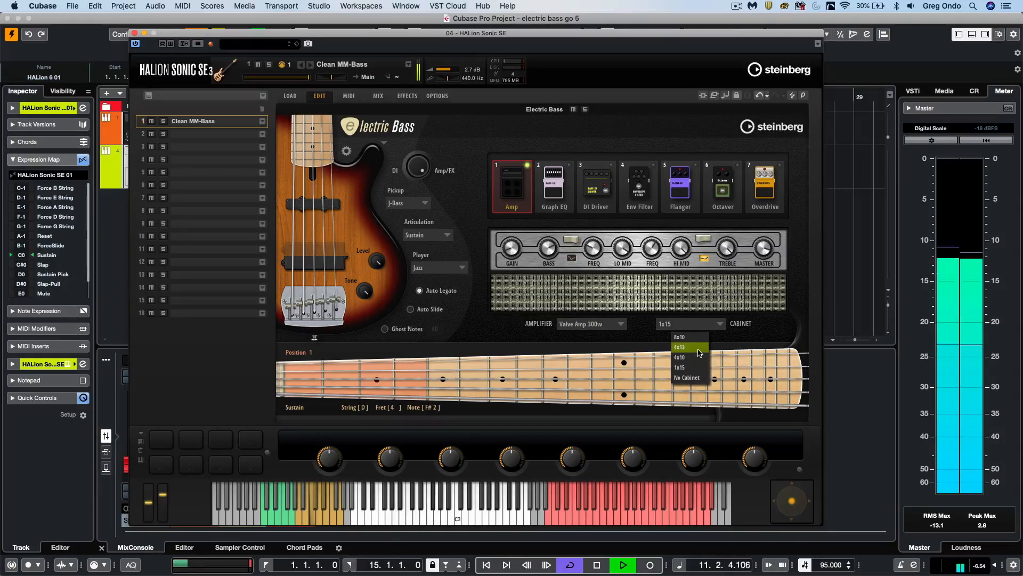
pyautogui.click(692, 347)
pyautogui.click(700, 326)
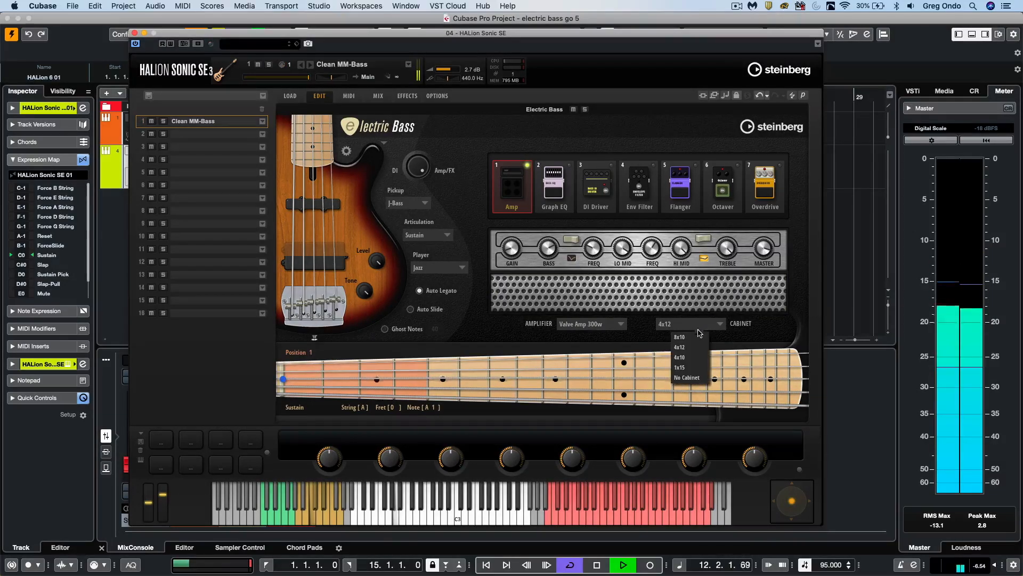
pyautogui.click(692, 368)
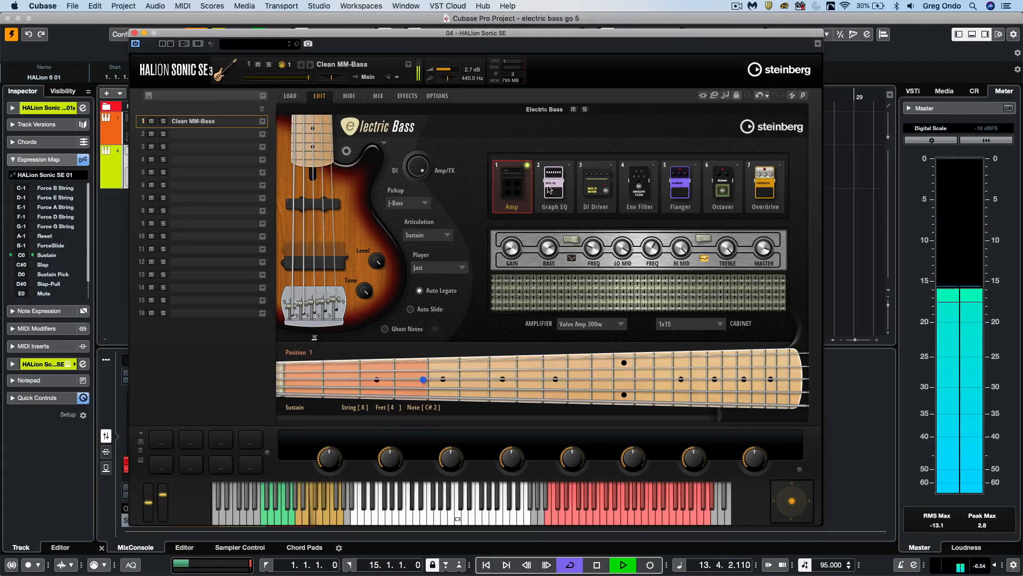
pyautogui.click(527, 166)
pyautogui.click(527, 167)
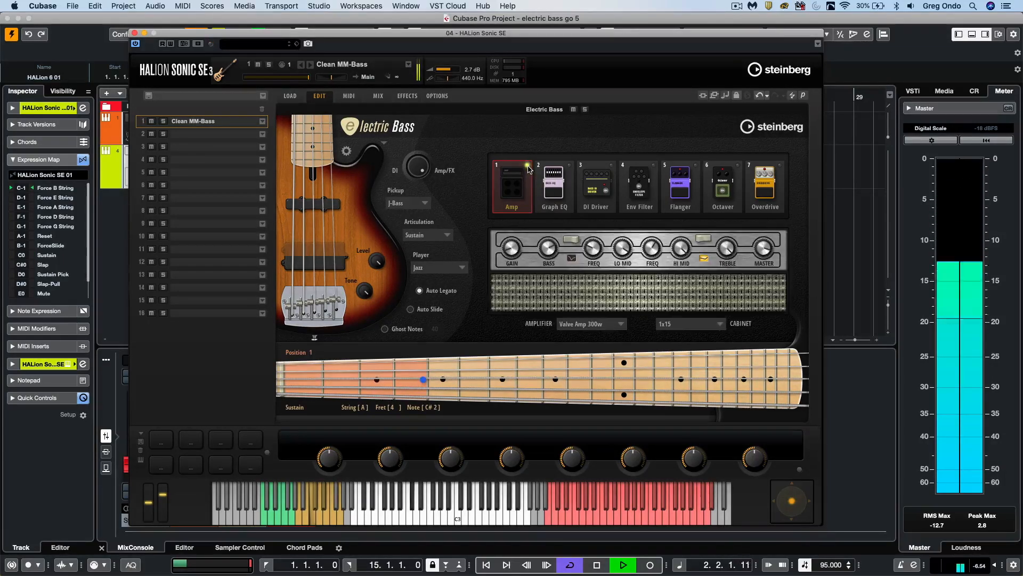
# - Switch from the Amp to the Graph EQ effect and compare playback with the EQ bypassed and engaged
pyautogui.click(554, 207)
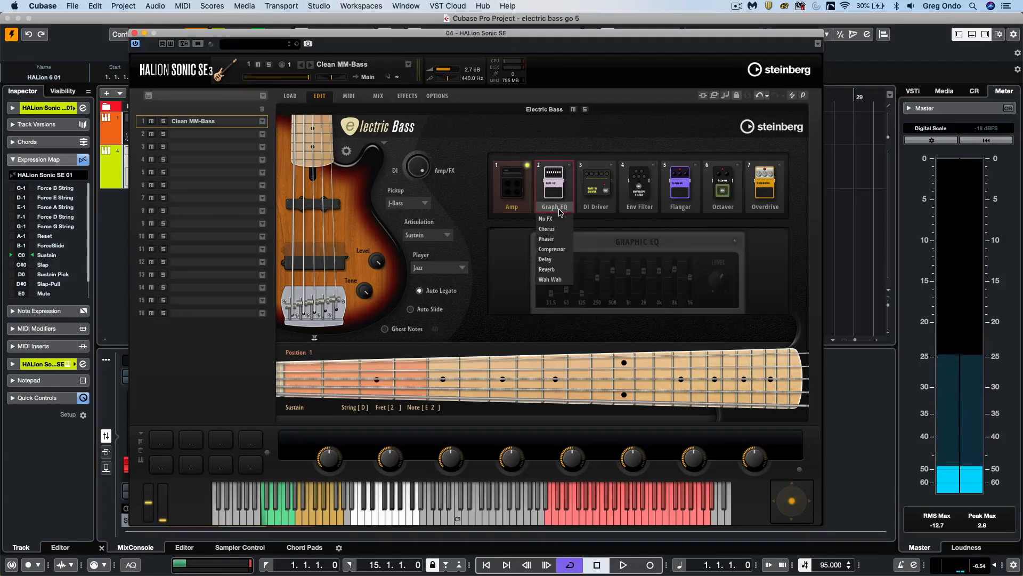
pyautogui.click(567, 153)
pyautogui.click(569, 166)
pyautogui.press('space')
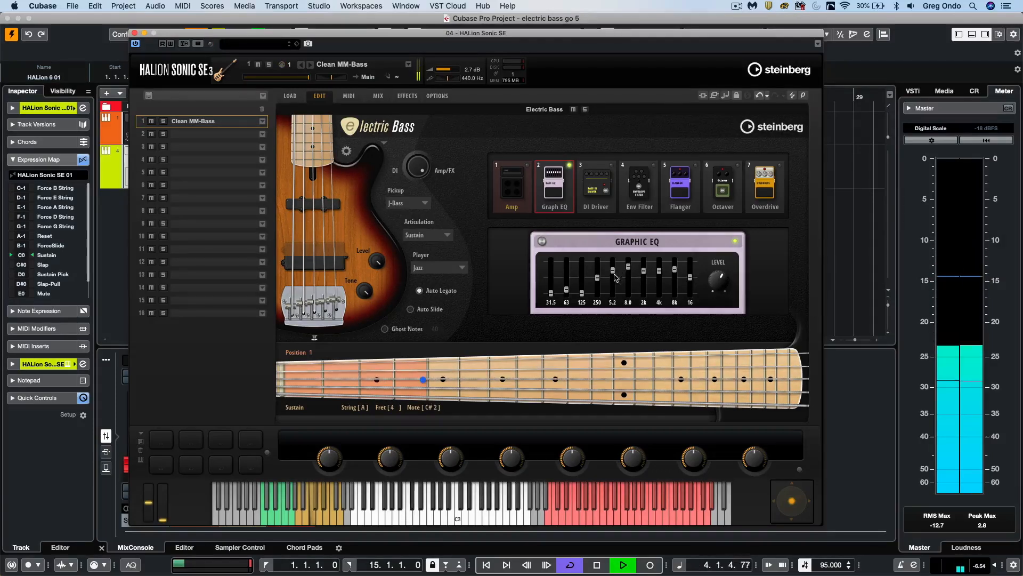
pyautogui.click(570, 165)
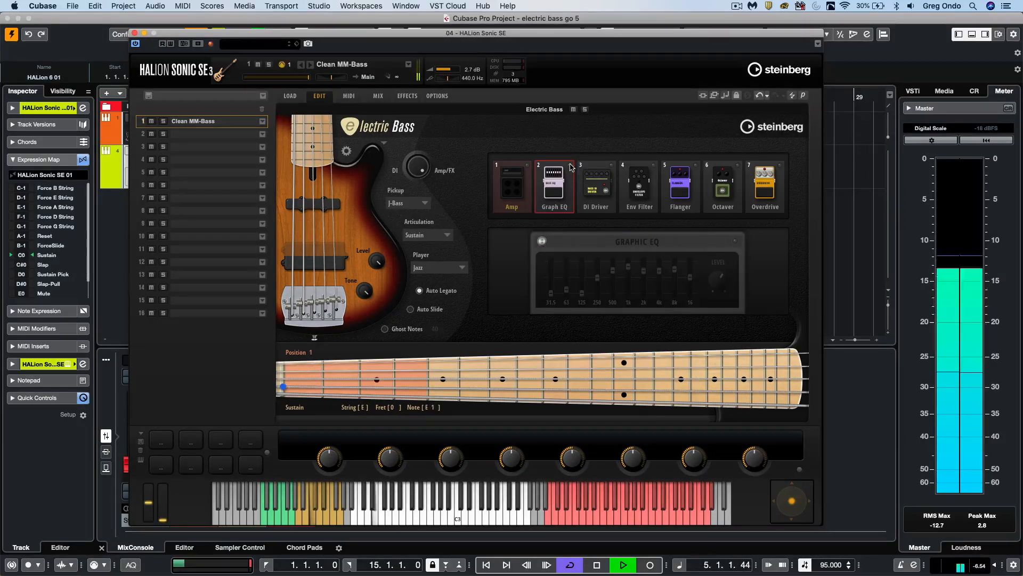
pyautogui.click(570, 165)
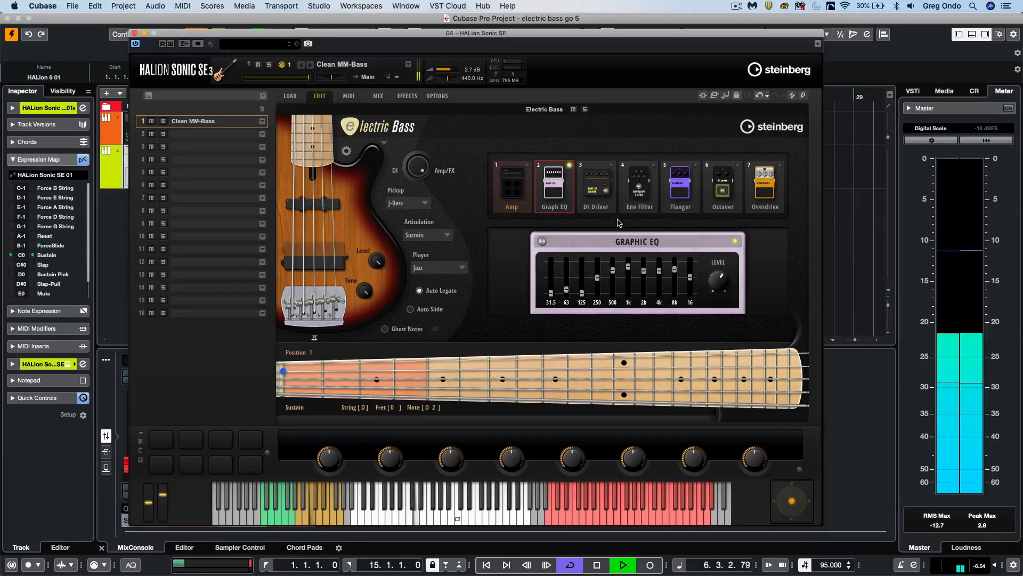
# - Turn off the Graph EQ, enable the DI Driver effect instead, and raise its Drive
pyautogui.click(597, 176)
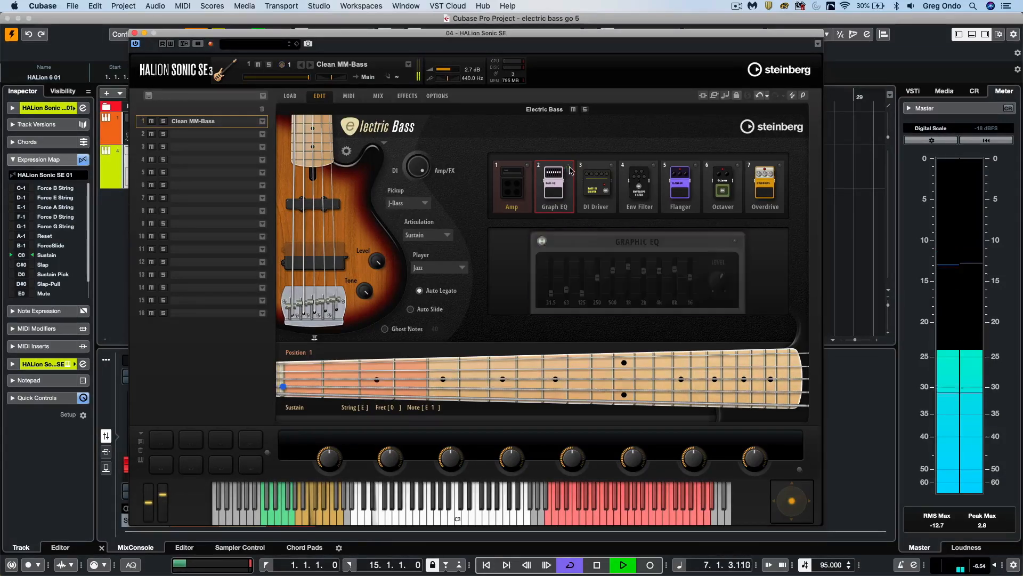
pyautogui.click(612, 166)
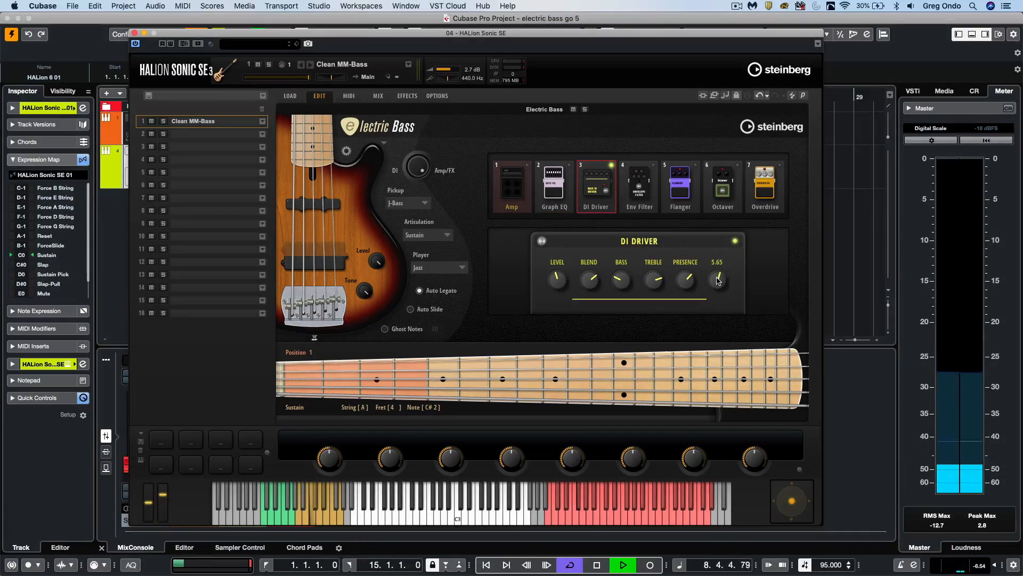
pyautogui.moveTo(719, 278); pyautogui.dragTo(720, 269)
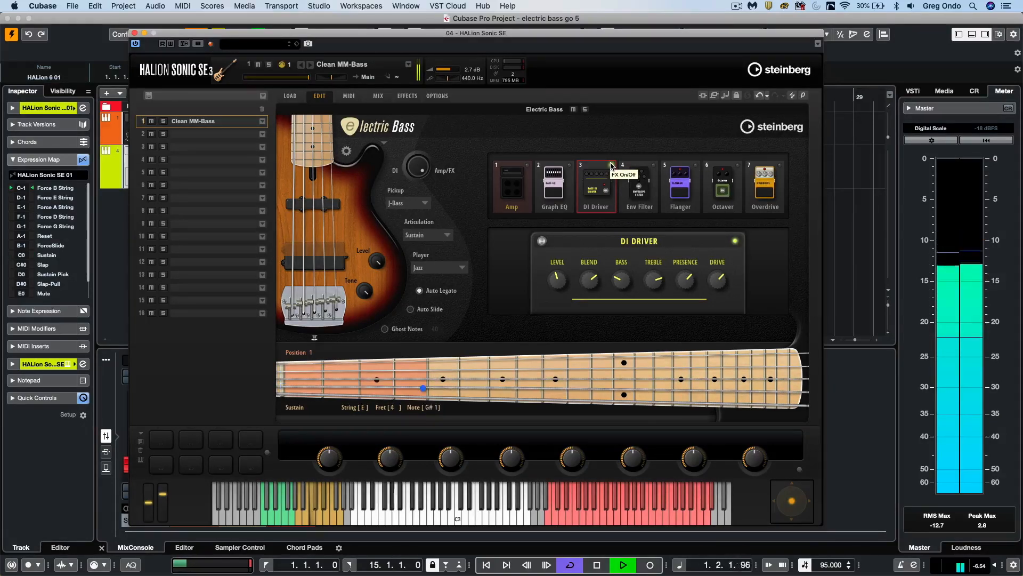
# - Audition the Env Filter and Flanger effects one at a time during playback, switching each off after listening
pyautogui.click(653, 171)
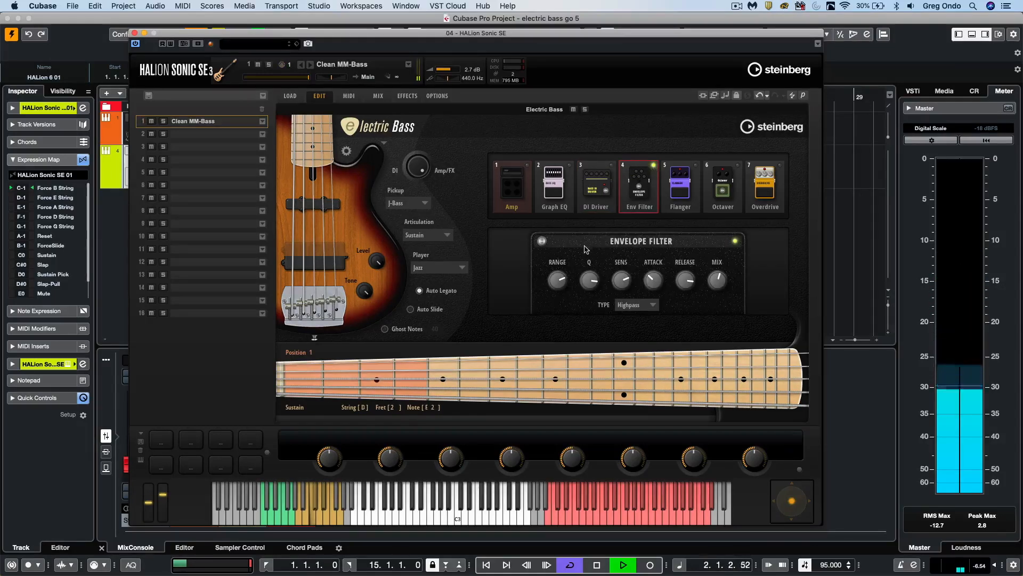
pyautogui.click(653, 166)
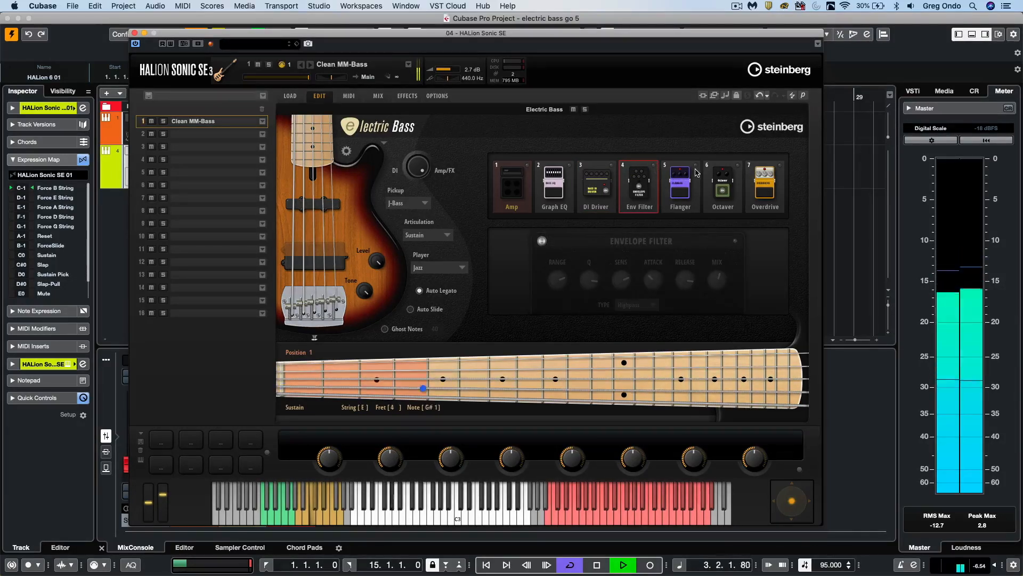
pyautogui.click(668, 167)
pyautogui.click(696, 166)
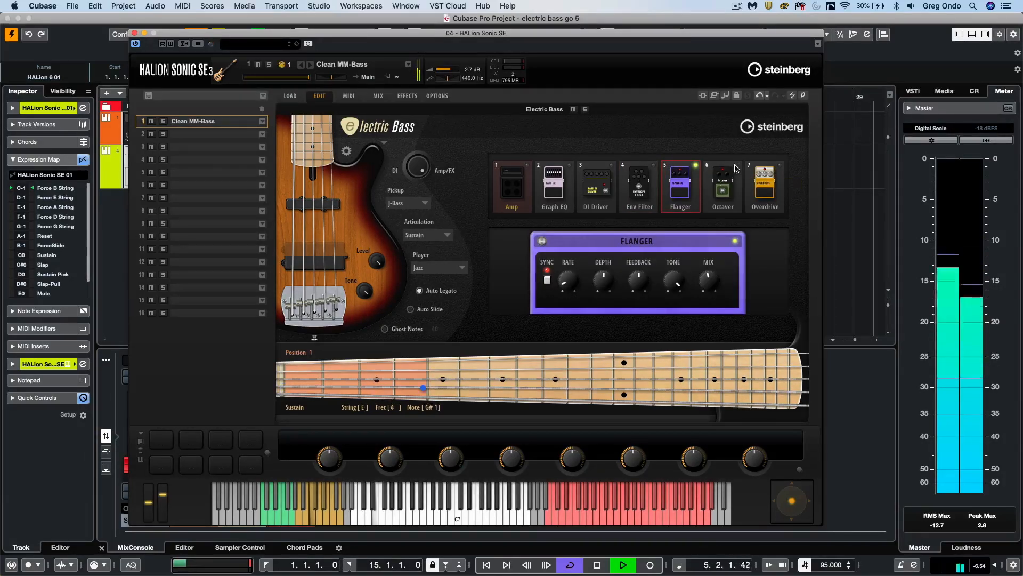
pyautogui.click(696, 165)
# - Audition the Octaver and Overdrive effects in turn, switch each off, and stop playback
pyautogui.click(737, 165)
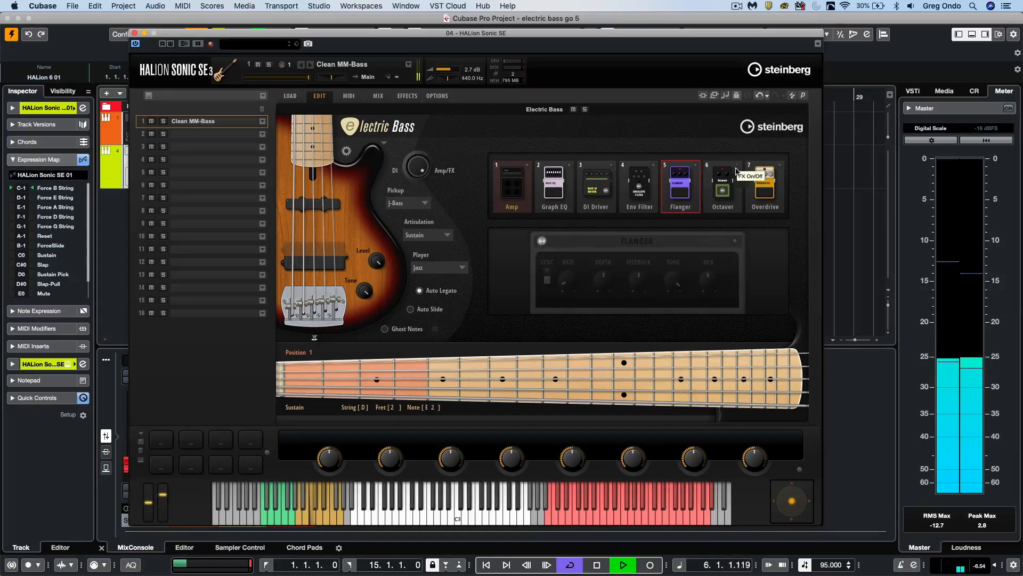
pyautogui.click(737, 172)
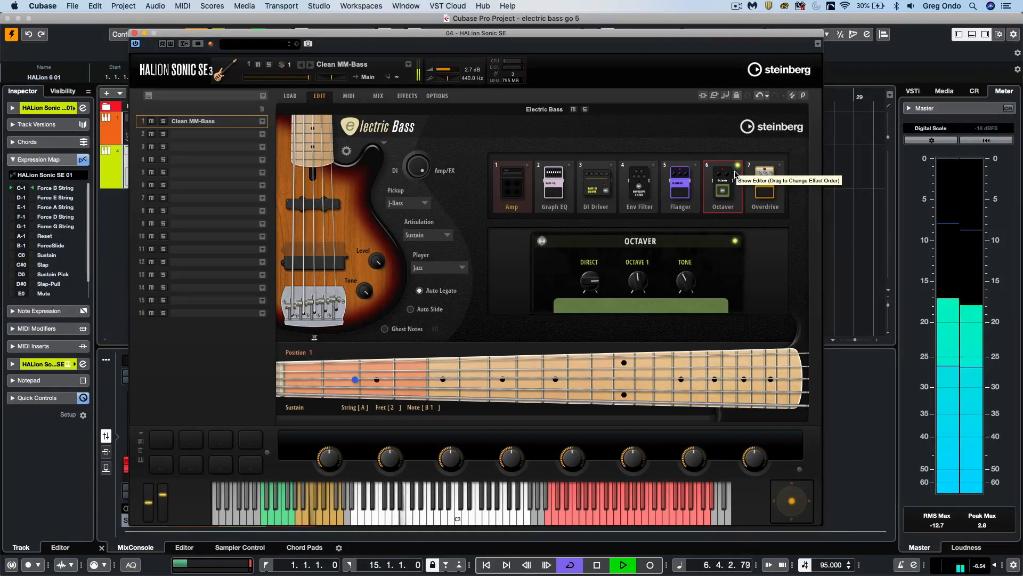
pyautogui.click(739, 168)
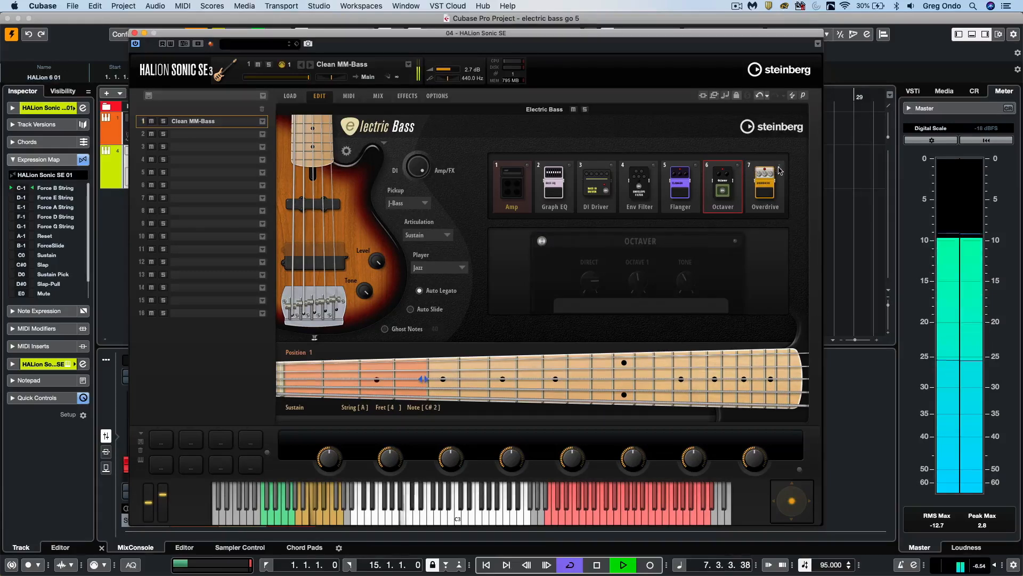
pyautogui.click(780, 167)
pyautogui.moveTo(688, 279)
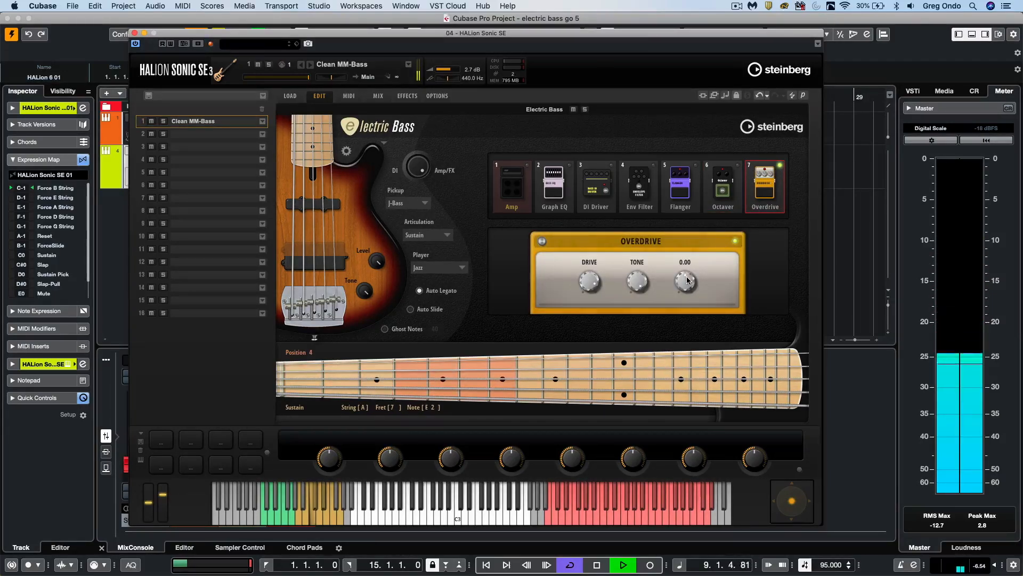
pyautogui.click(781, 166)
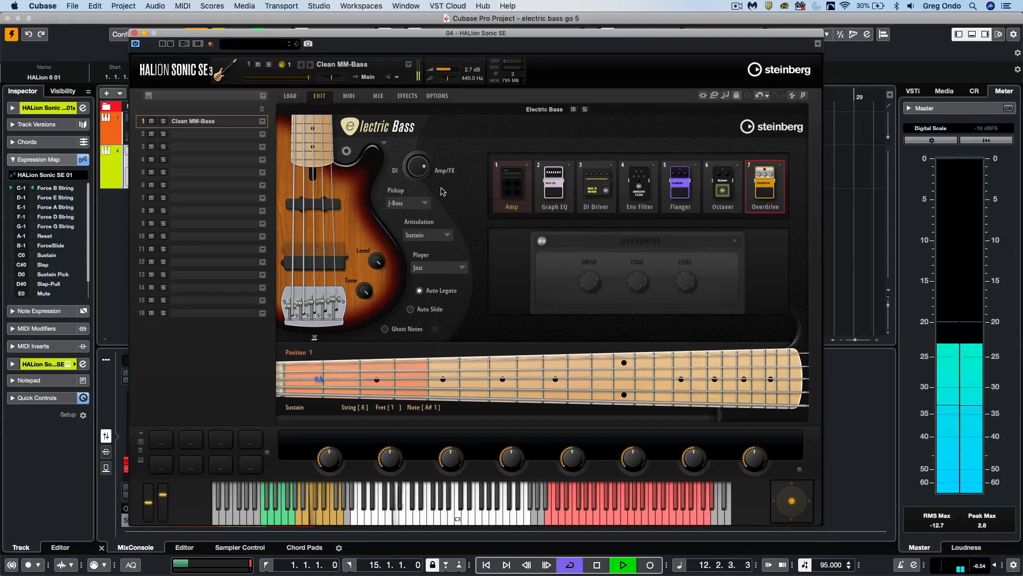
pyautogui.press('space')
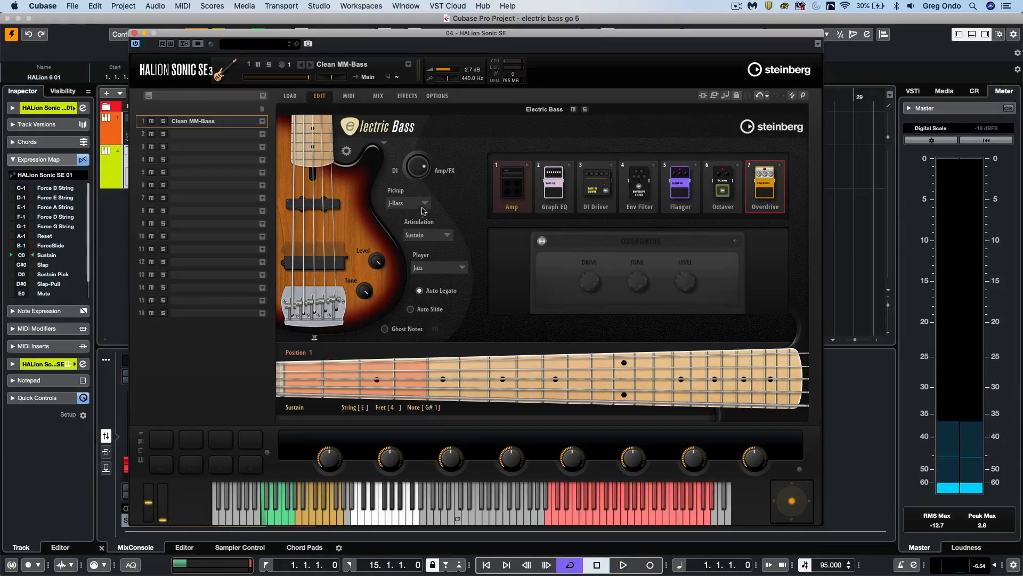